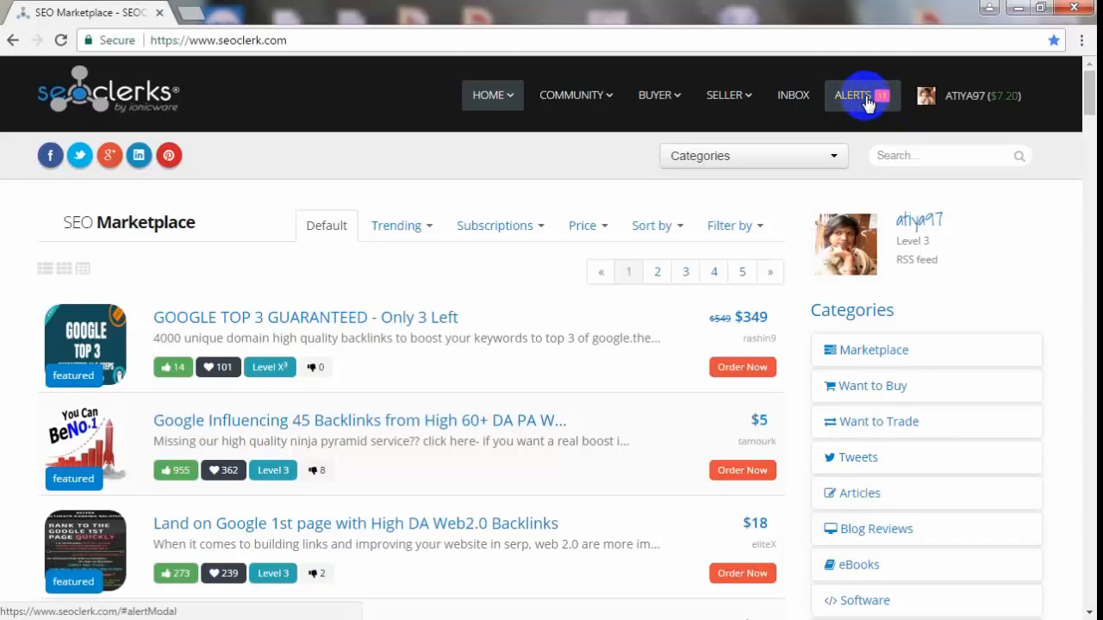
# Show all account alerts and open the want-to-buy request "350-400 youtube subscriber need"
pyautogui.click(866, 99)
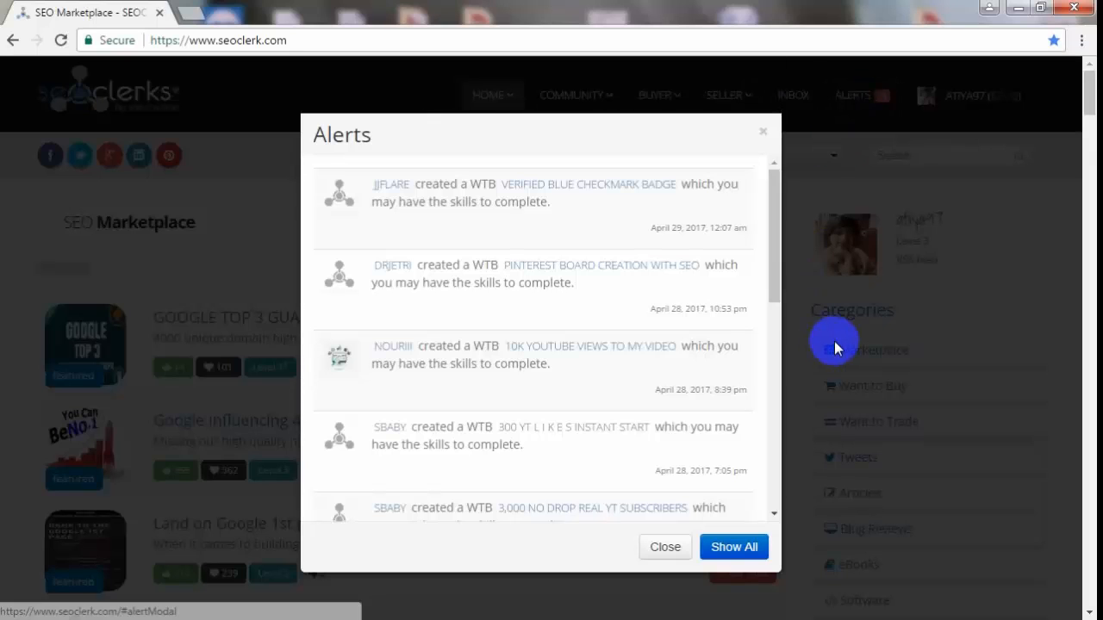
pyautogui.click(731, 551)
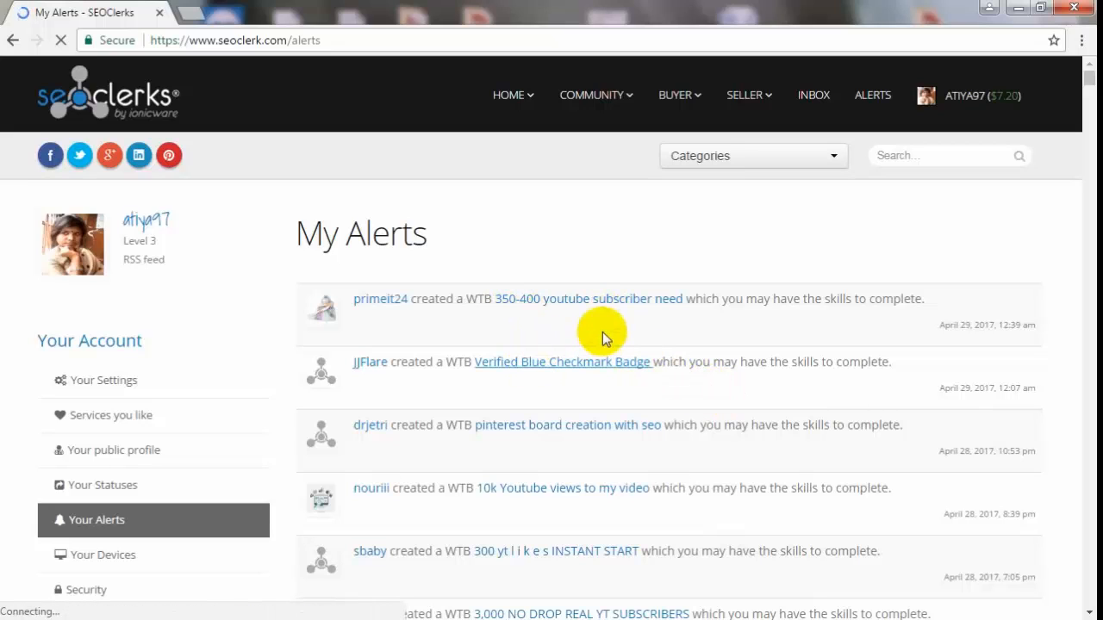
pyautogui.scroll(-2, 603, 331)
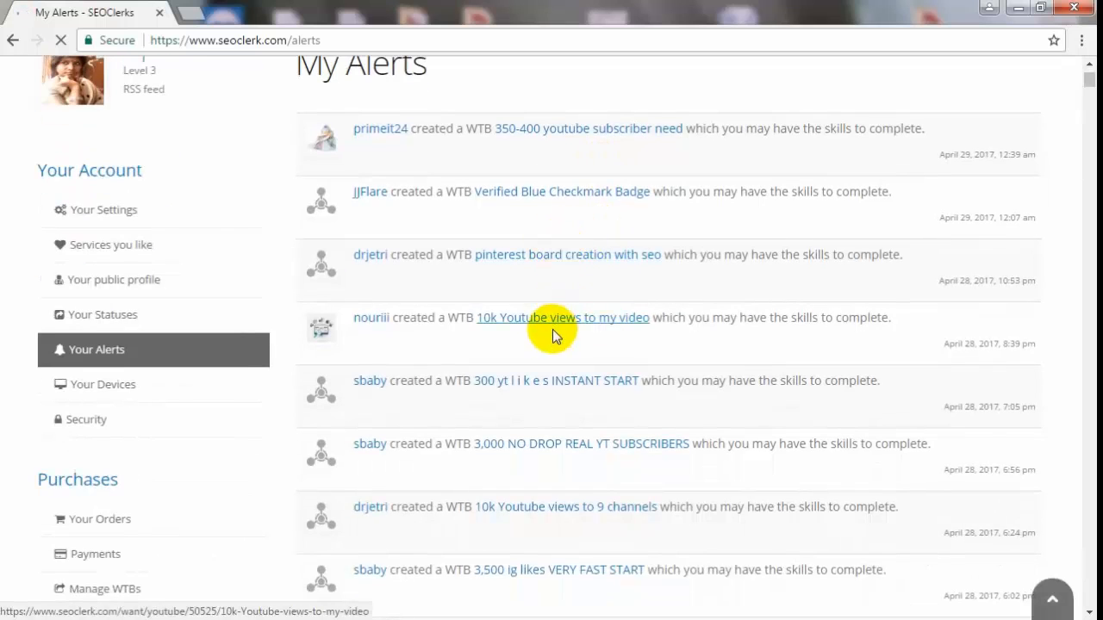
pyautogui.scroll(-1, 577, 321)
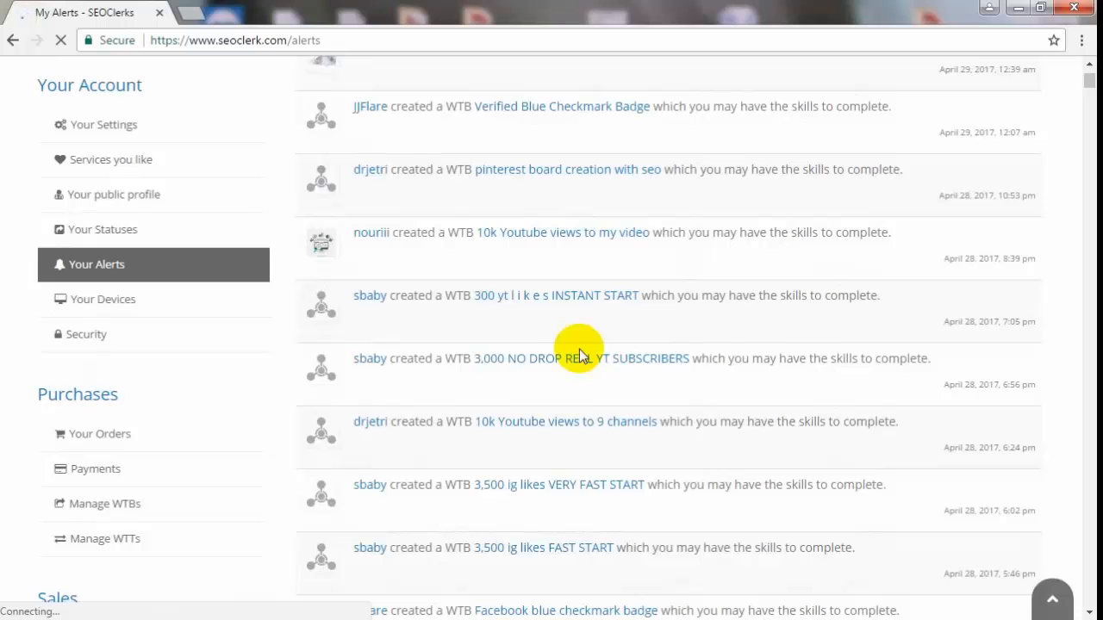
pyautogui.scroll(2, 579, 349)
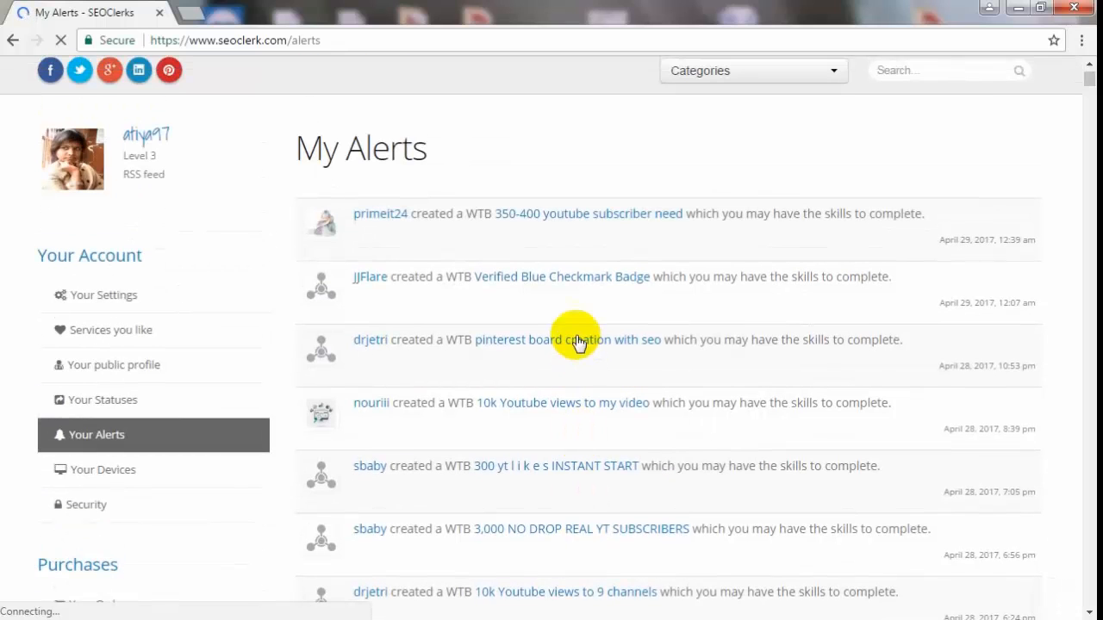
pyautogui.click(567, 225)
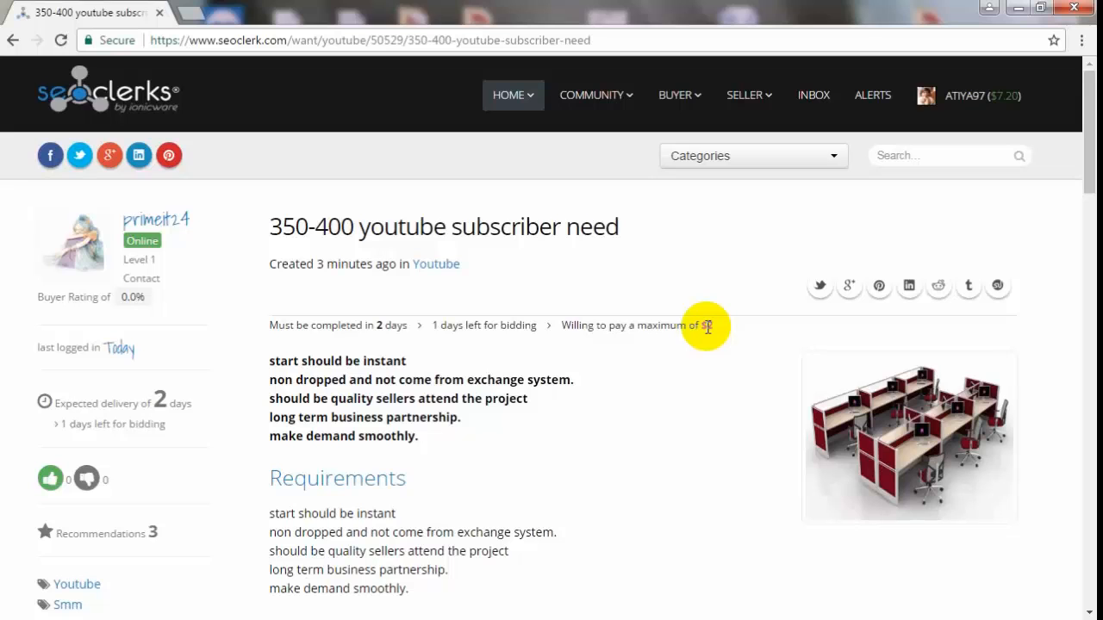
# Examine the request's requirements, maximum price, existing bids and the bid form
pyautogui.scroll(-5, 670, 336)
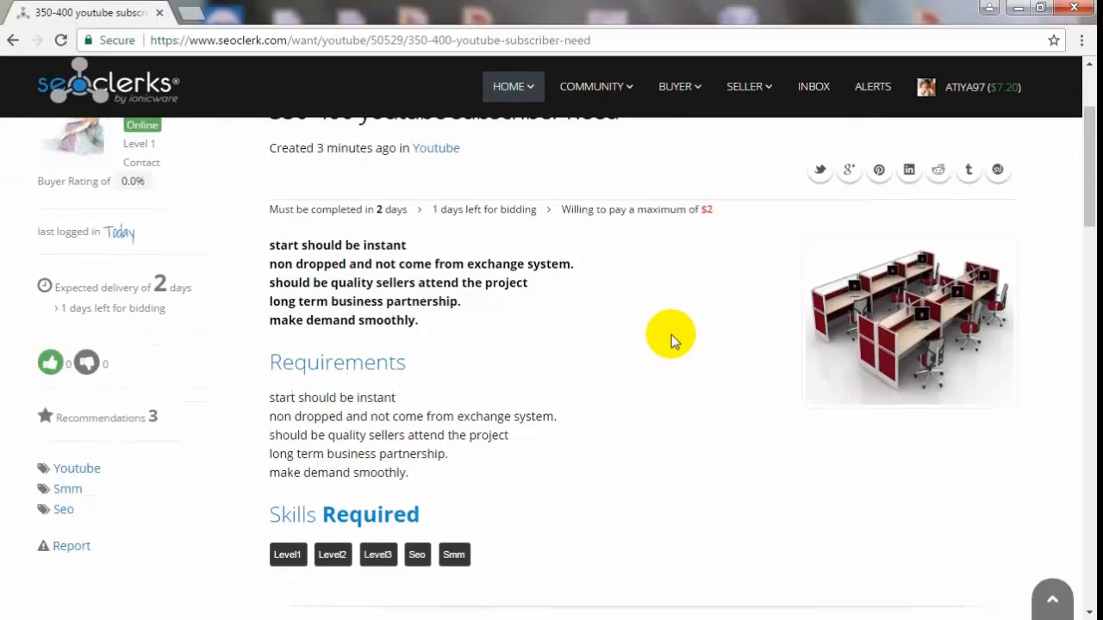
pyautogui.scroll(-3, 671, 336)
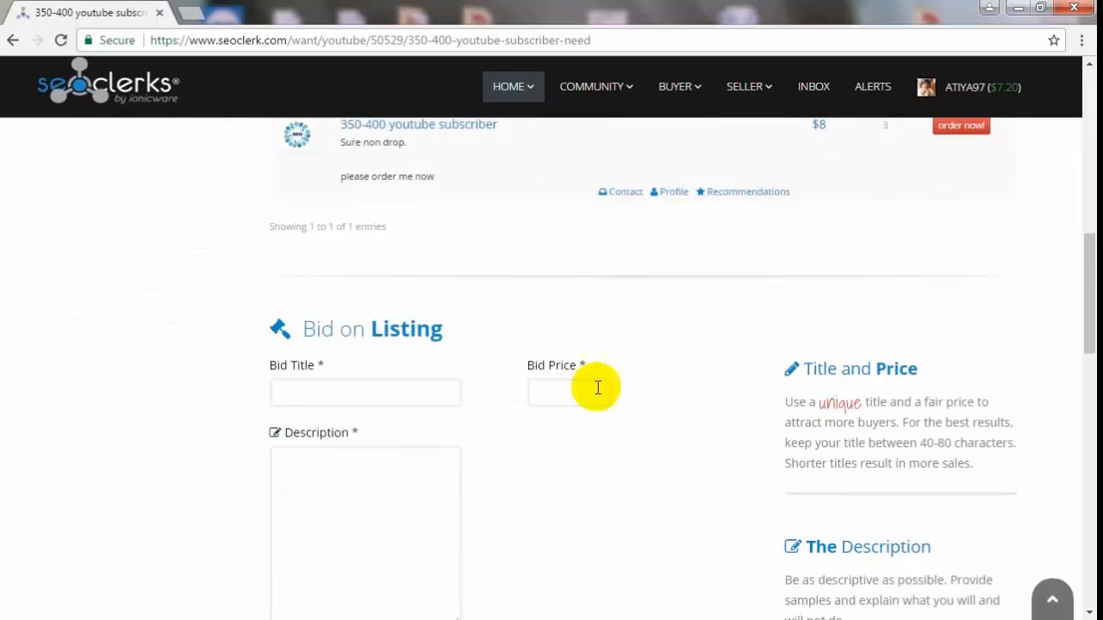
pyautogui.click(402, 397)
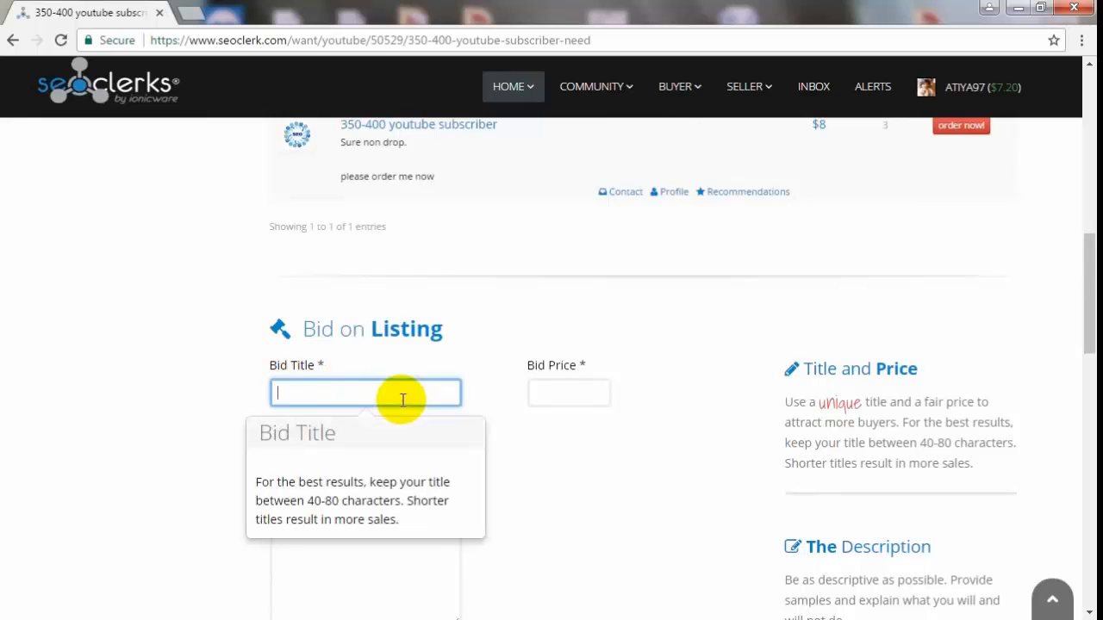
pyautogui.scroll(2, 404, 401)
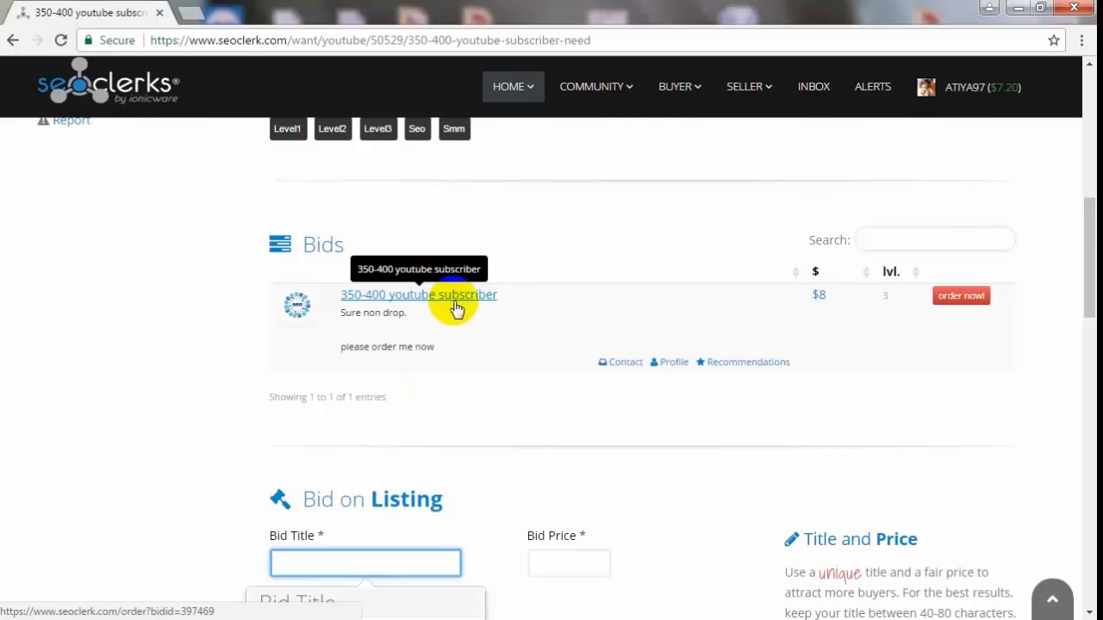
pyautogui.scroll(-2, 509, 324)
pyautogui.click(398, 394)
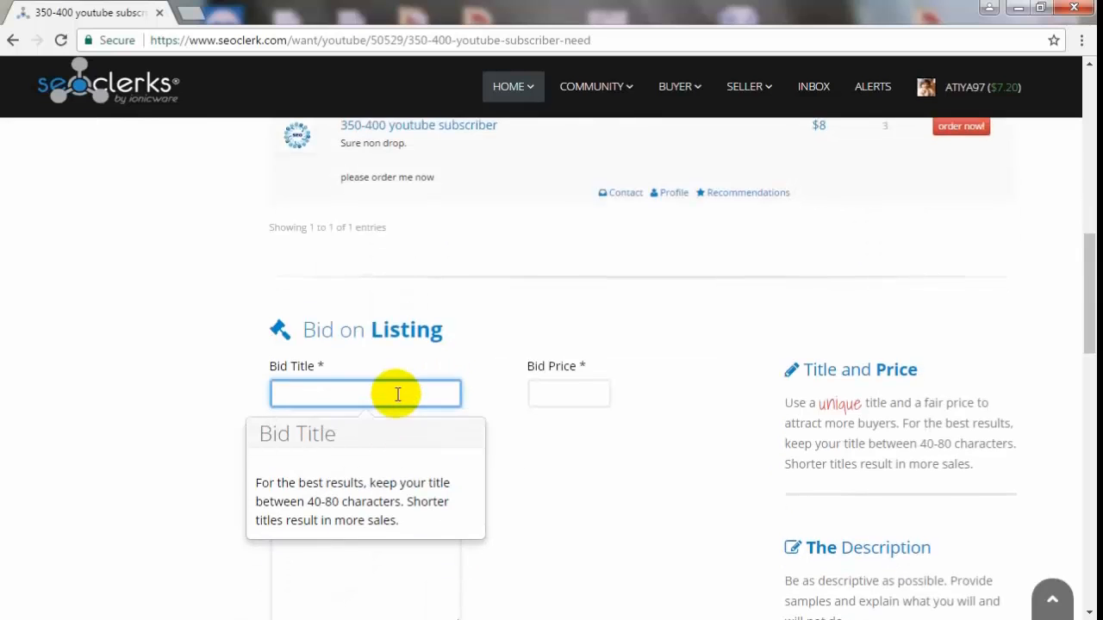
pyautogui.scroll(1, 398, 393)
pyautogui.scroll(5, 398, 394)
pyautogui.scroll(2, 396, 394)
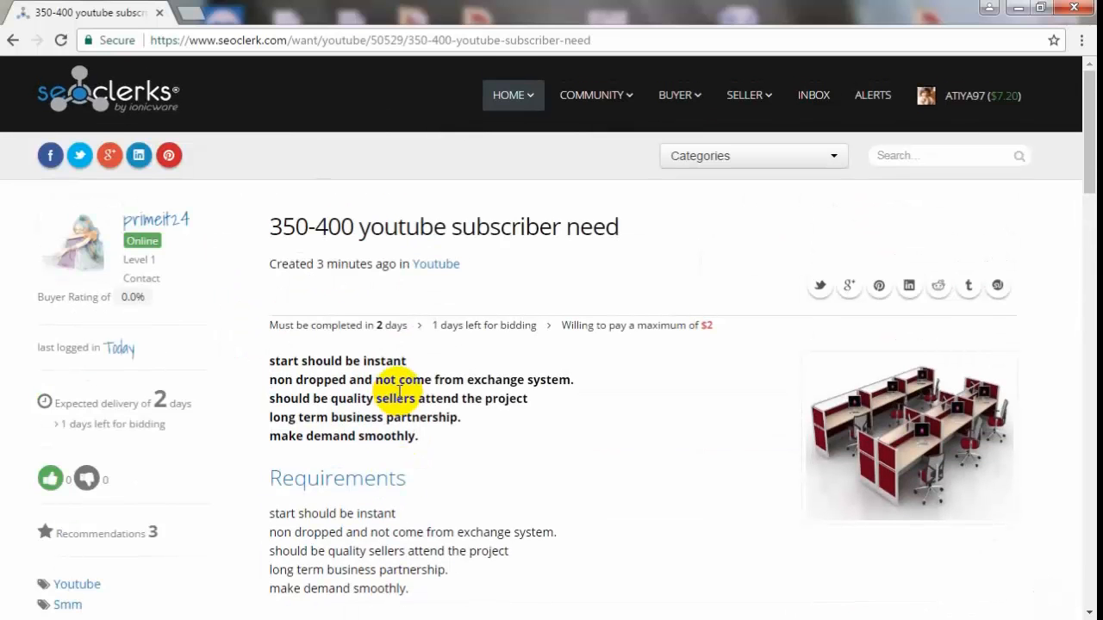
# Copy the words "350-400 youtube subscriber" from the request's heading
pyautogui.moveTo(270, 221); pyautogui.dragTo(485, 247)
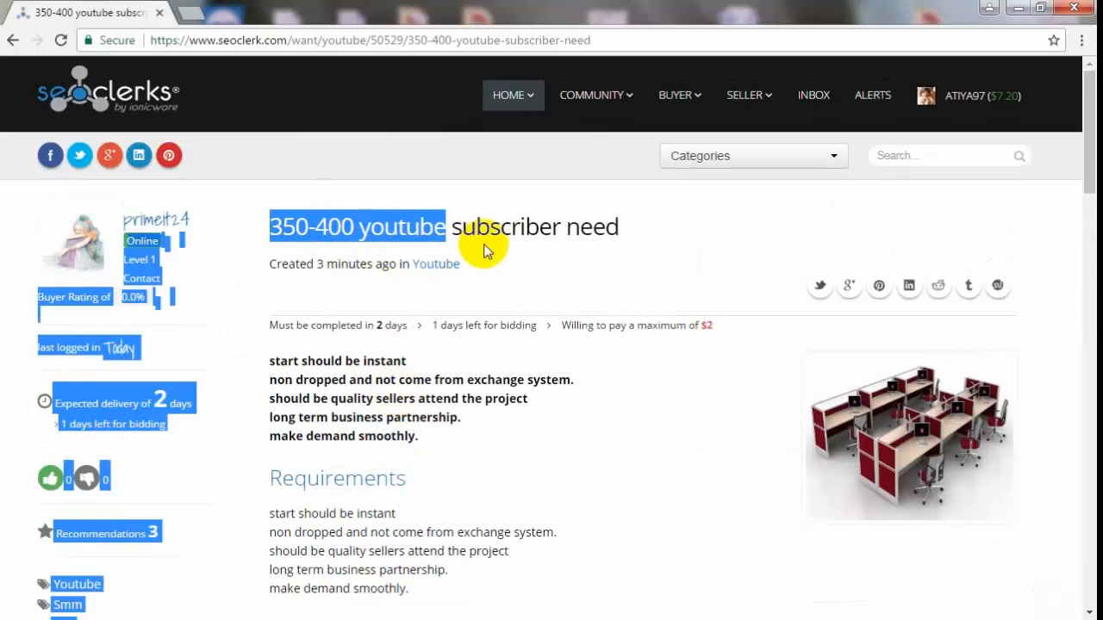
pyautogui.click(670, 266)
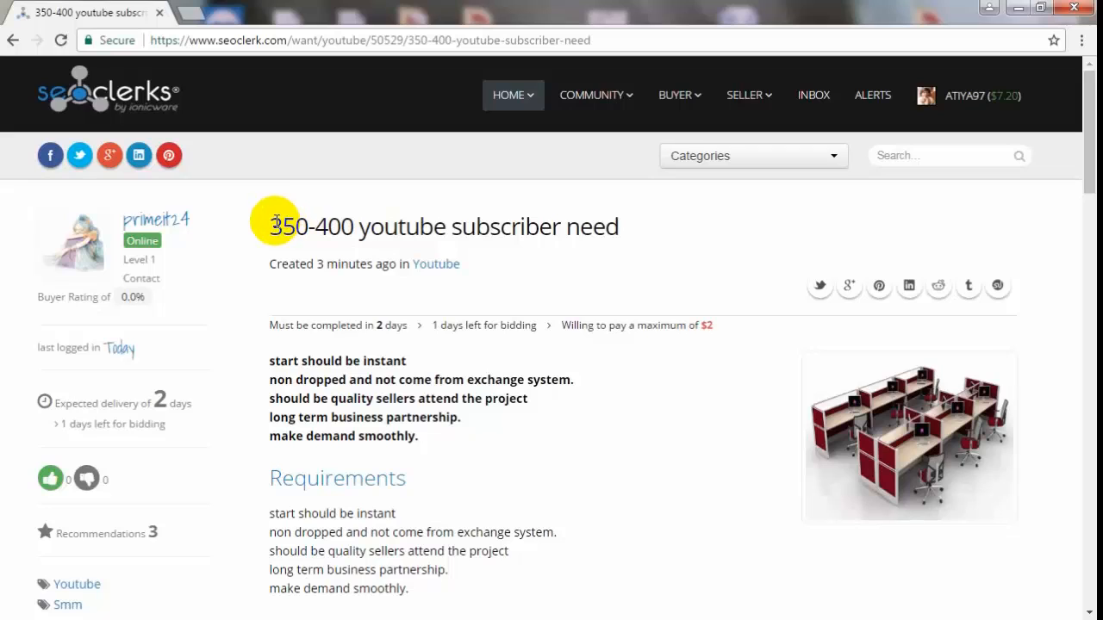
pyautogui.moveTo(270, 224); pyautogui.dragTo(558, 235)
pyautogui.rightClick(515, 226)
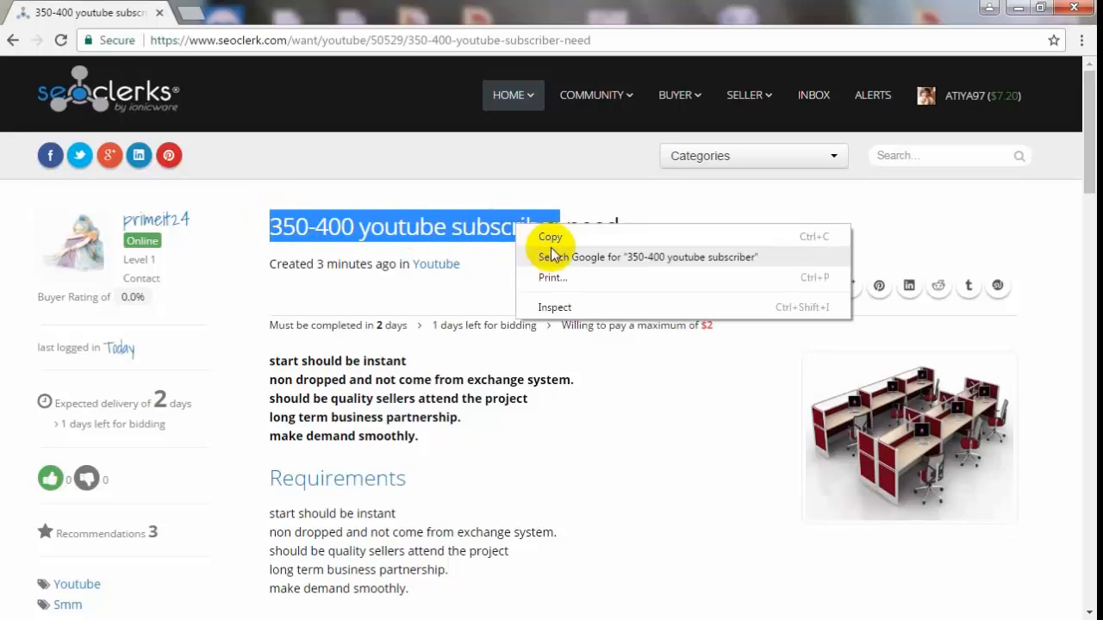
pyautogui.click(548, 241)
# Enter the bid title "i will give you 350-400 youtube subscriber", reusing the copied heading text
pyautogui.scroll(-5, 535, 311)
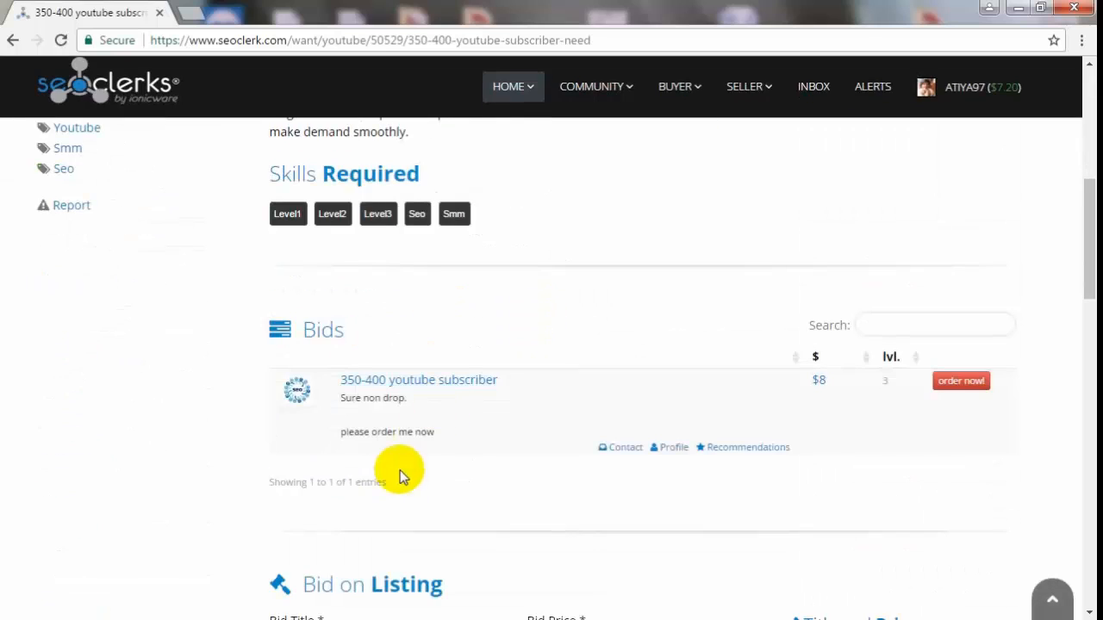
pyautogui.scroll(-2, 431, 461)
pyautogui.click(373, 477)
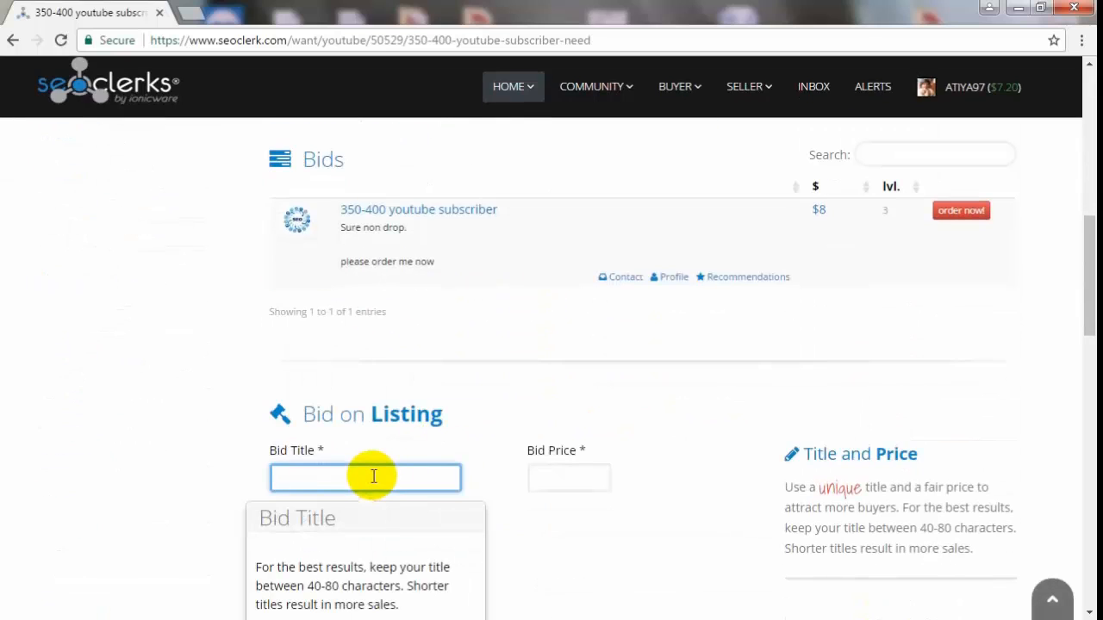
pyautogui.write('i')
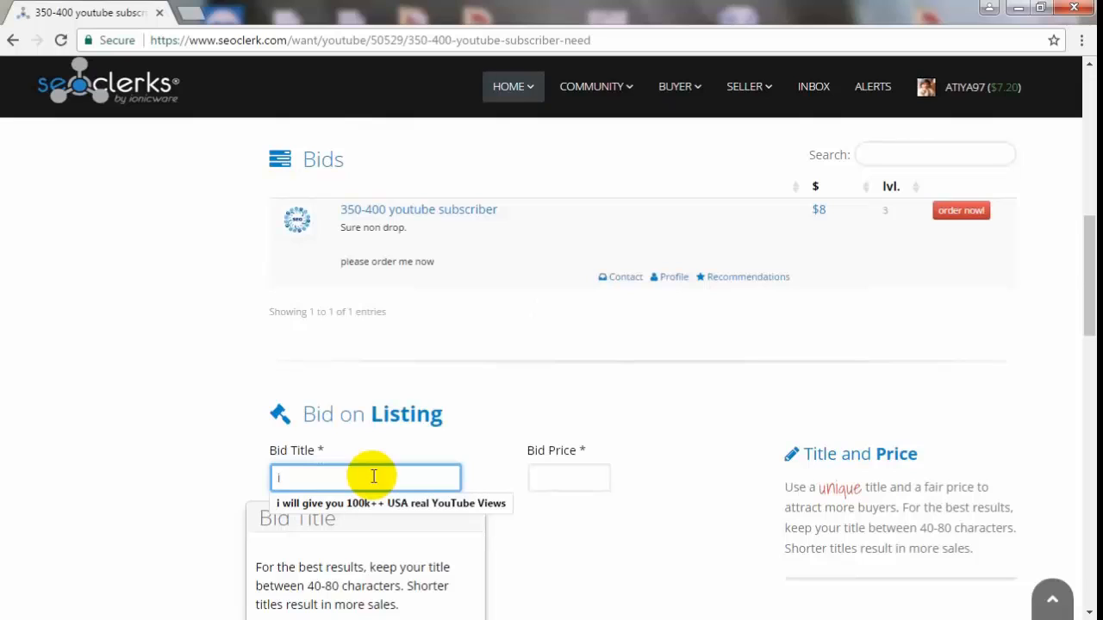
pyautogui.write(' will give you')
pyautogui.hotkey('ctrl', 'v')
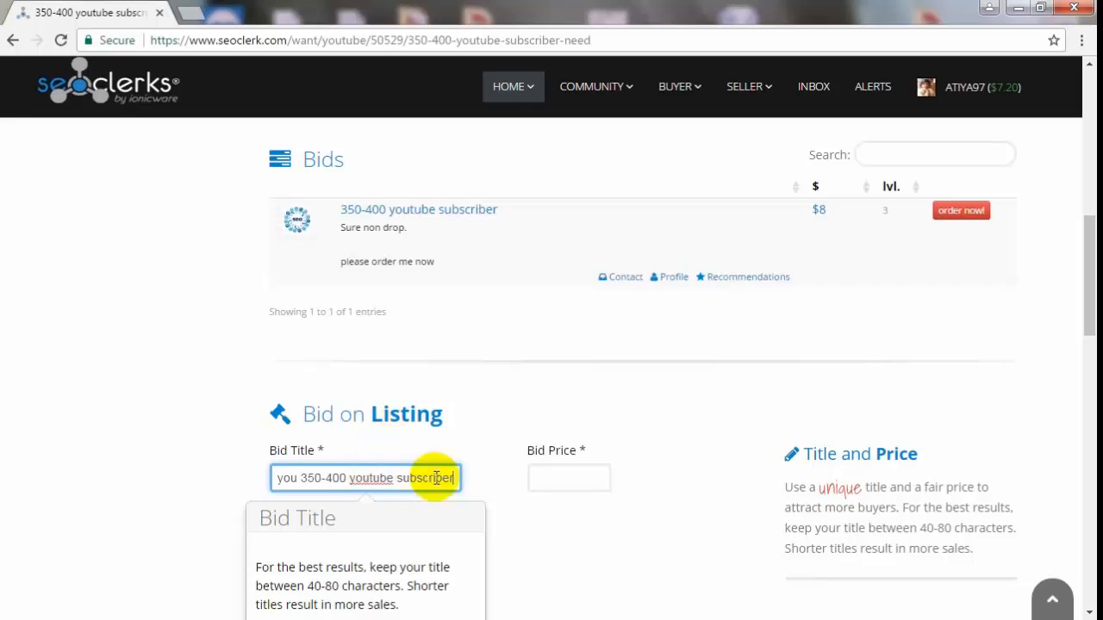
# Check the buyer's maximum price and set the bid price to 10
pyautogui.click(556, 481)
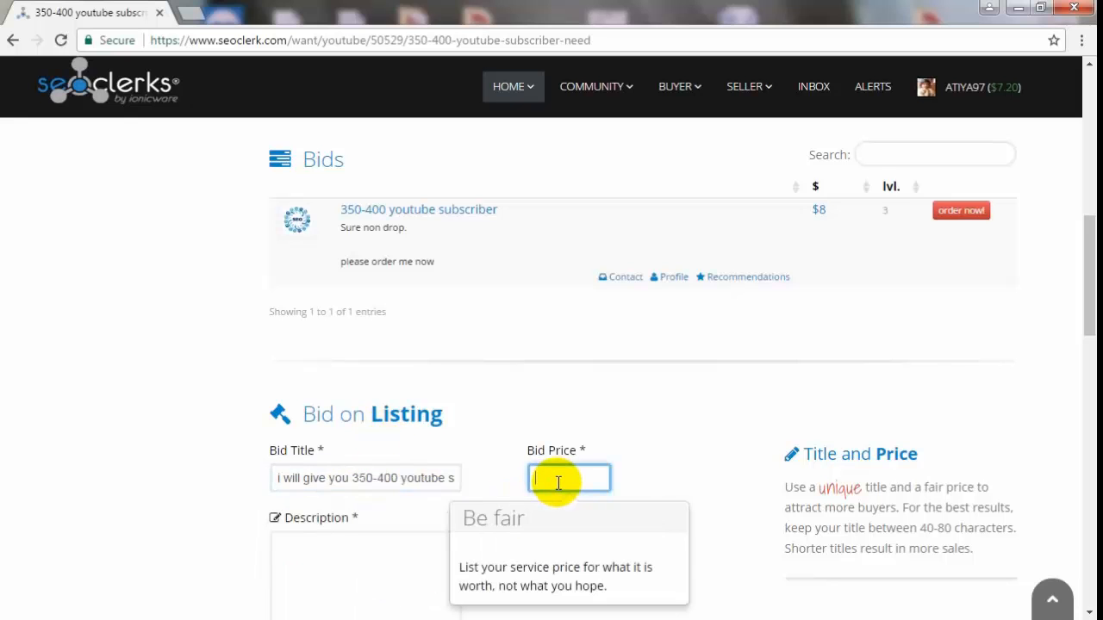
pyautogui.scroll(8, 556, 483)
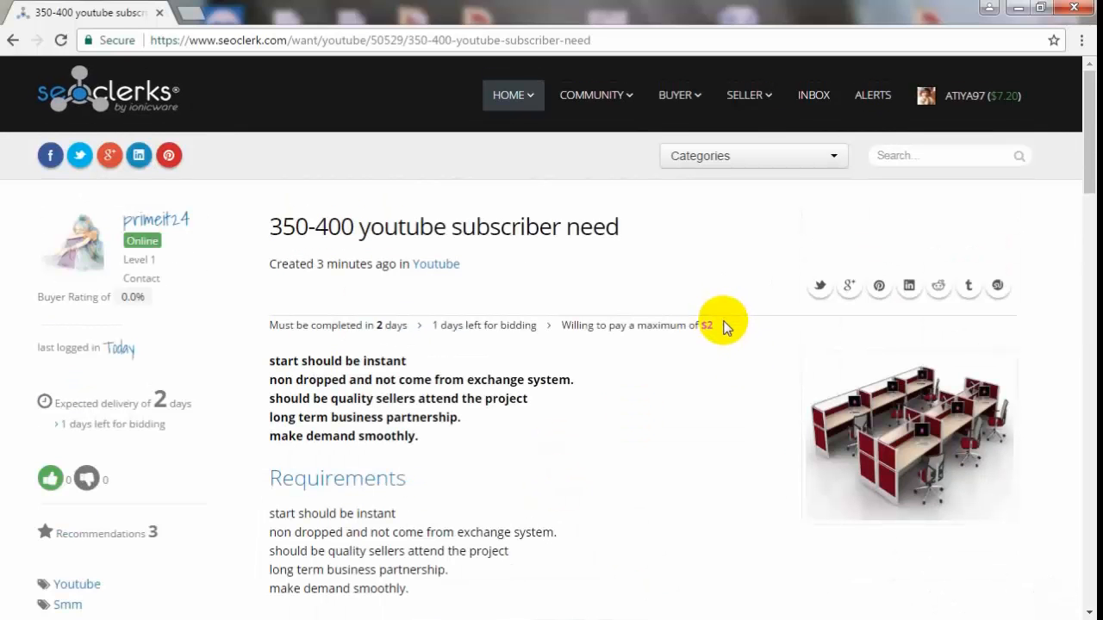
pyautogui.scroll(-8, 733, 320)
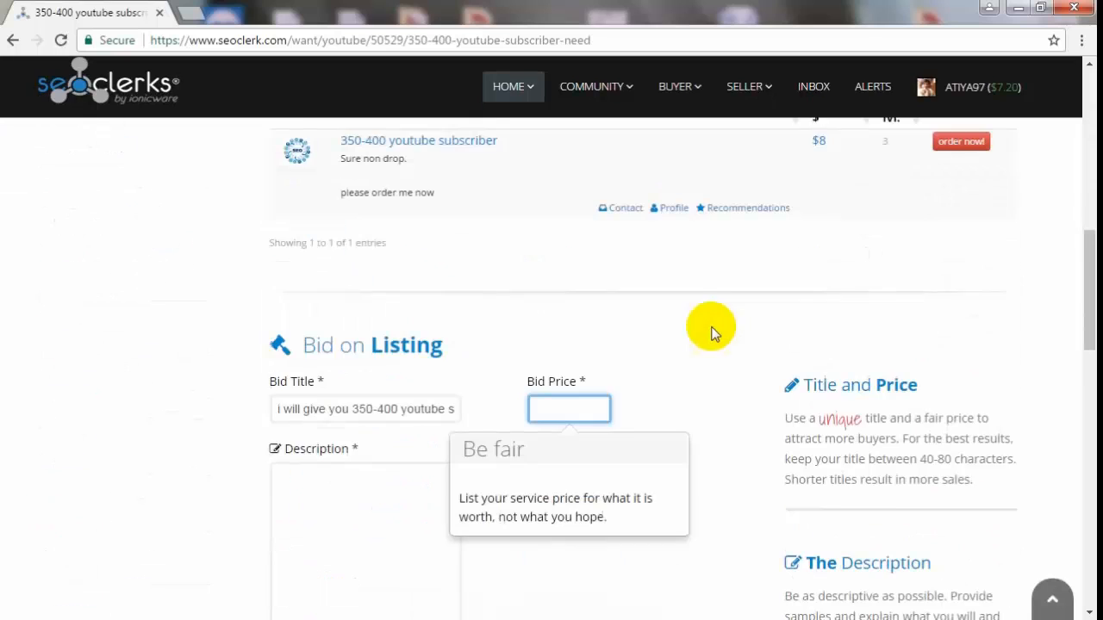
pyautogui.click(564, 396)
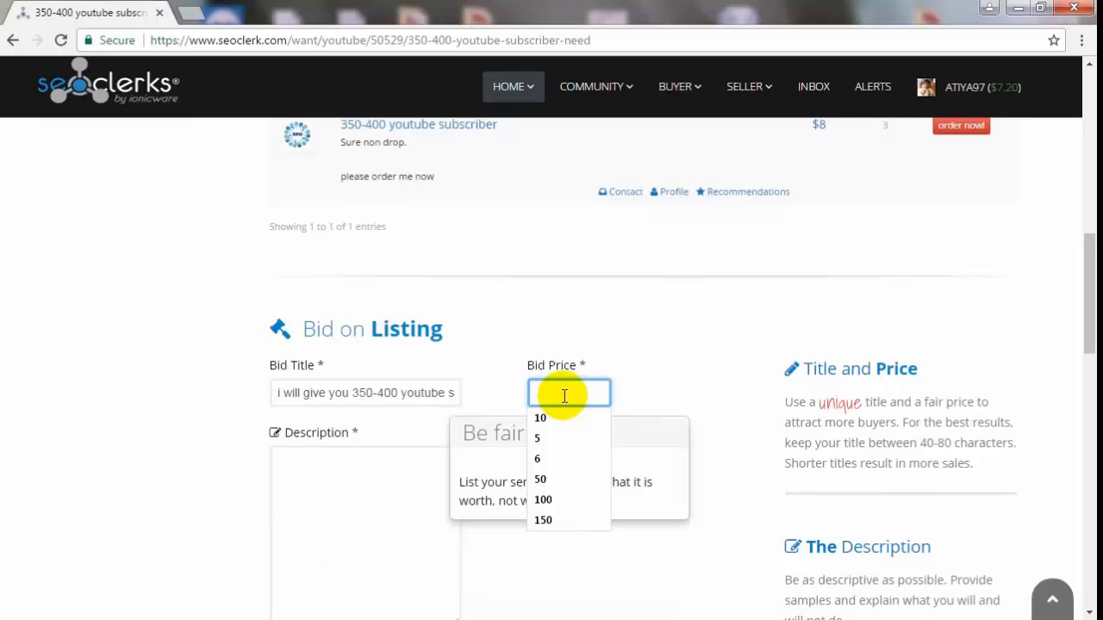
pyautogui.write('10')
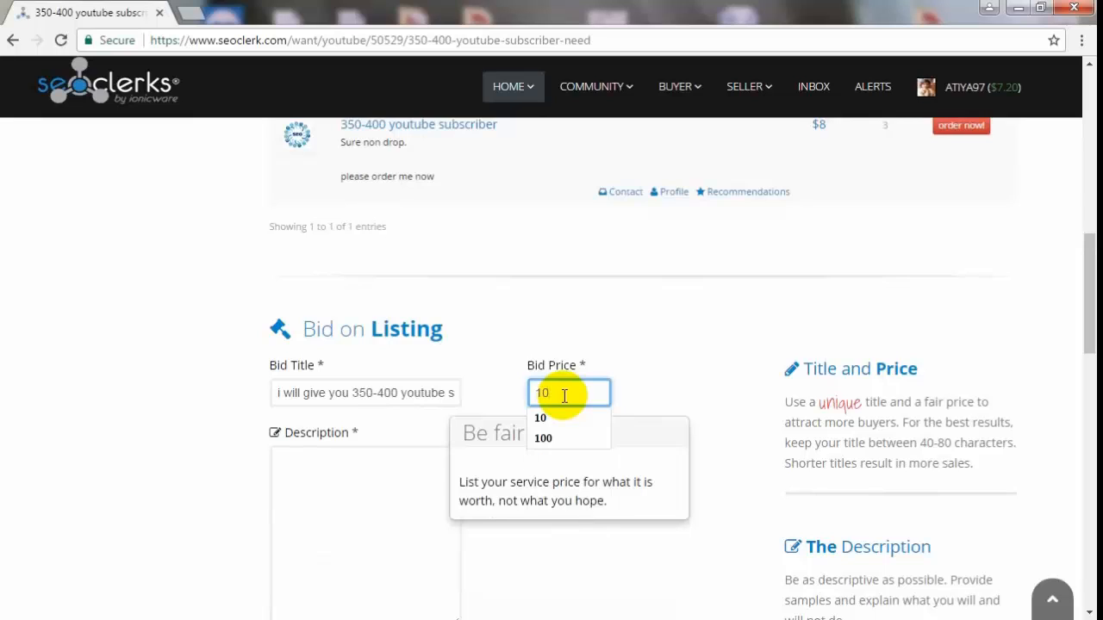
# Clear the bid price and enter 10 again
pyautogui.click(387, 508)
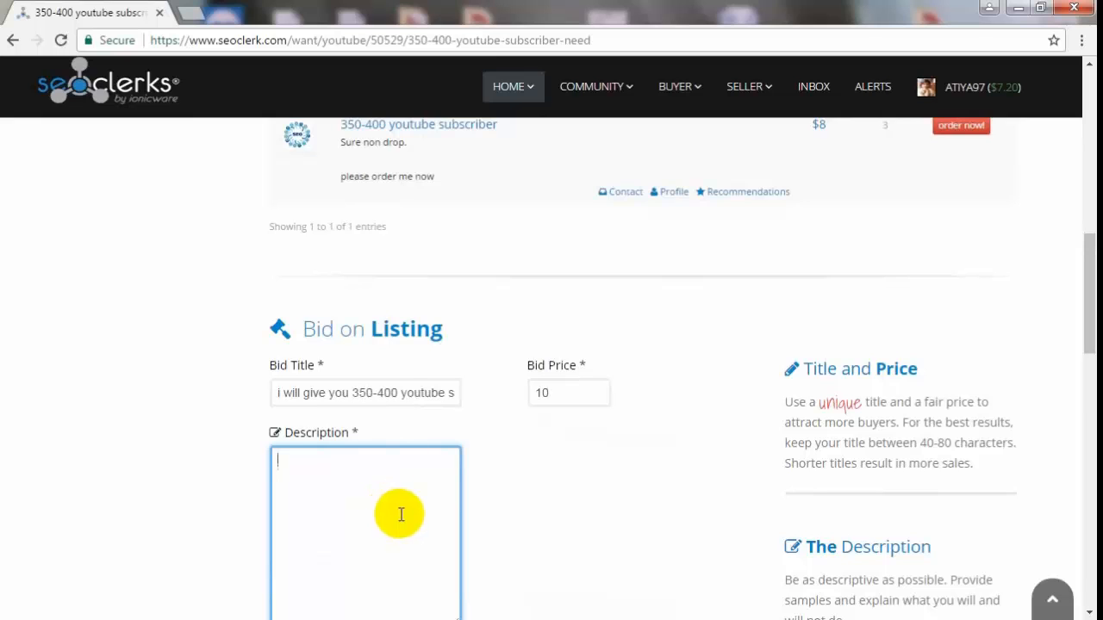
pyautogui.scroll(-1, 394, 511)
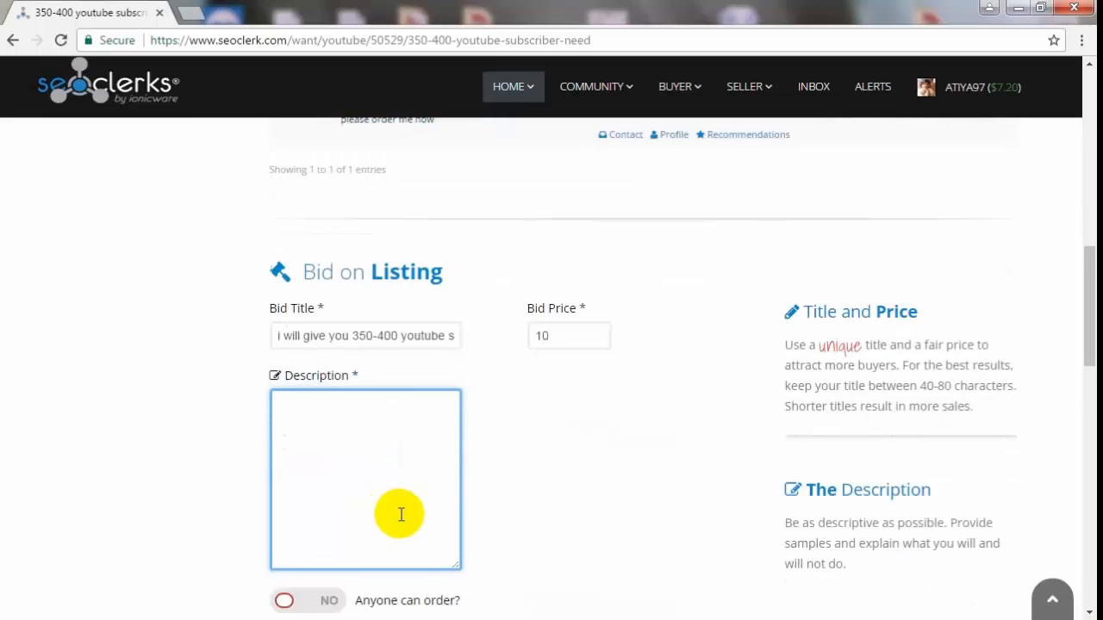
pyautogui.click(561, 313)
pyautogui.press('BackSpace')
pyautogui.press('BackSpace')
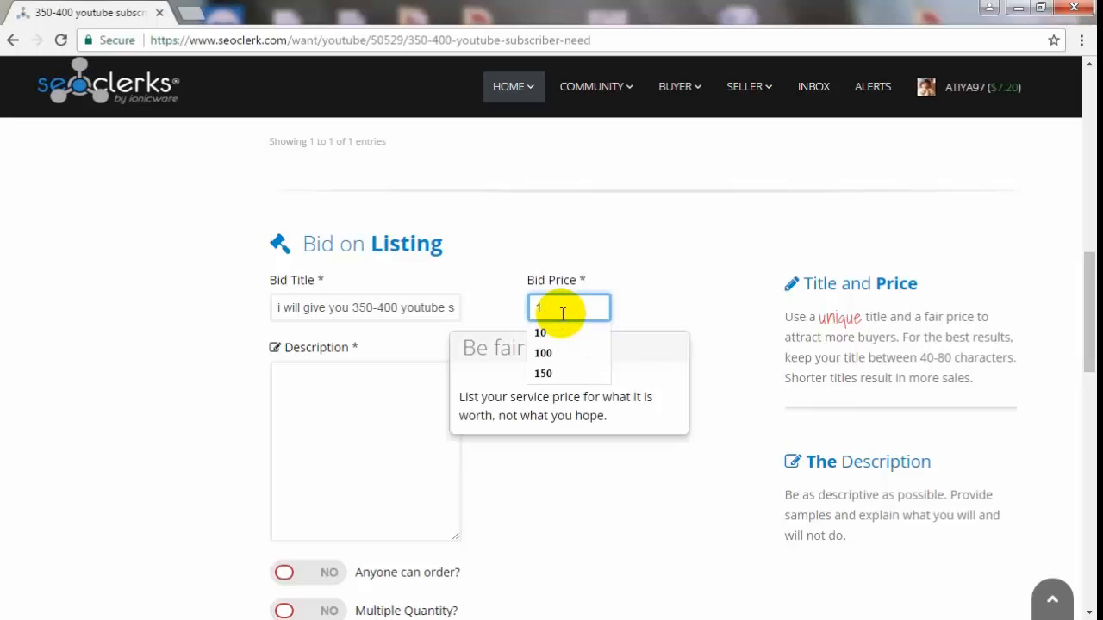
pyautogui.write('1')
pyautogui.click(345, 439)
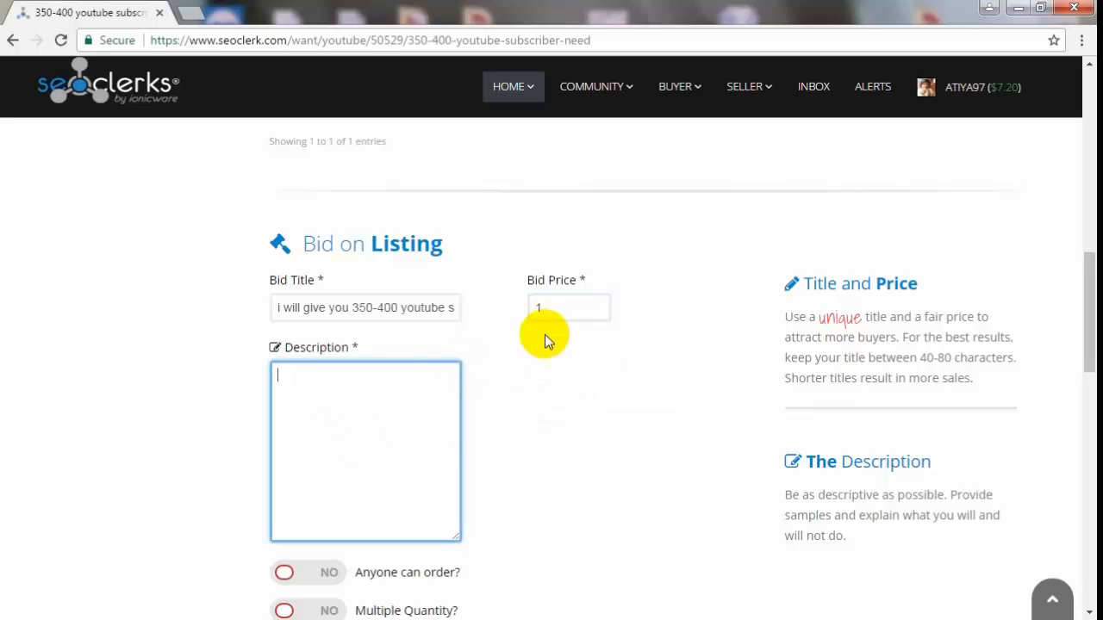
pyautogui.click(586, 311)
pyautogui.write('0')
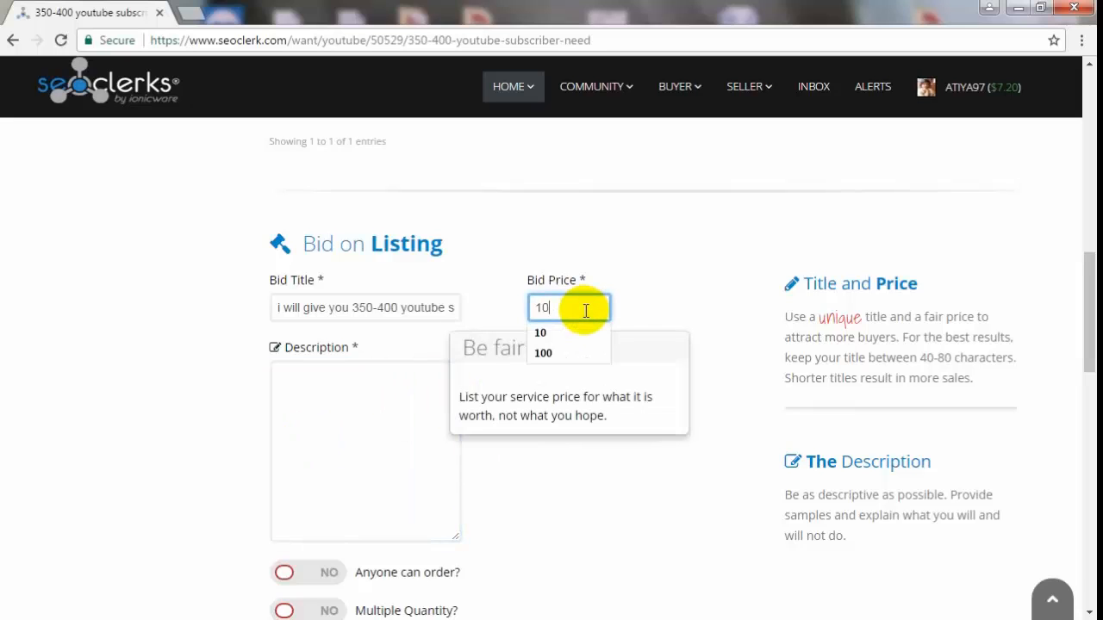
# Enter "order me" as the bid description
pyautogui.click(302, 431)
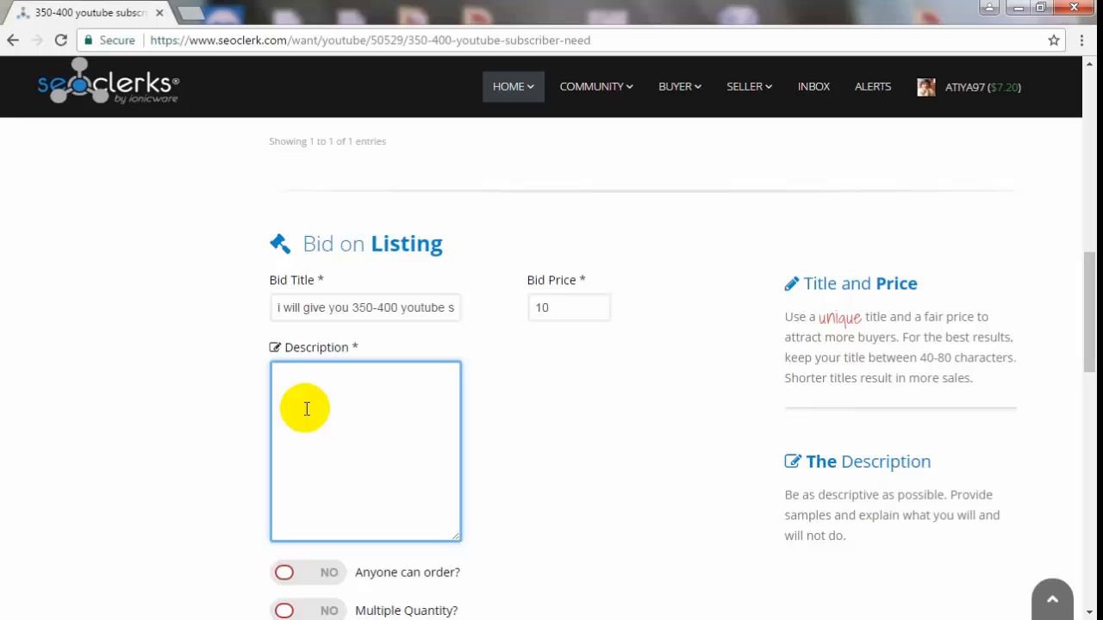
pyautogui.write('ord')
pyautogui.write('e')
pyautogui.write('r ')
pyautogui.write('mr')
pyautogui.write('e')
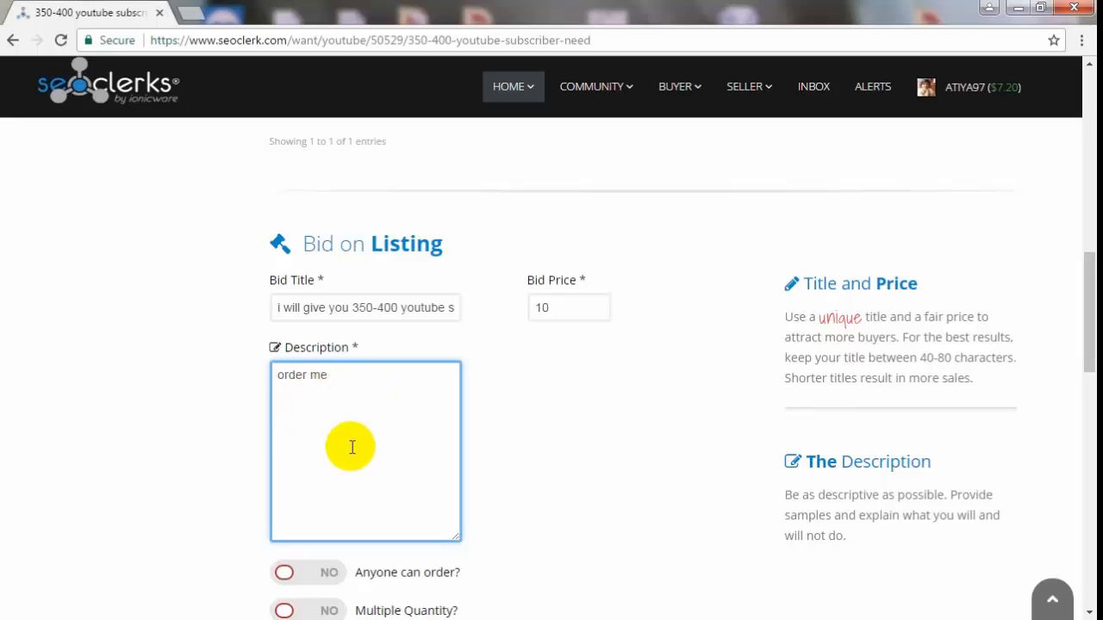
# Review the completed bid form, including the "Anyone can order?" and "Multiple Quantity?" options
pyautogui.scroll(-1, 336, 437)
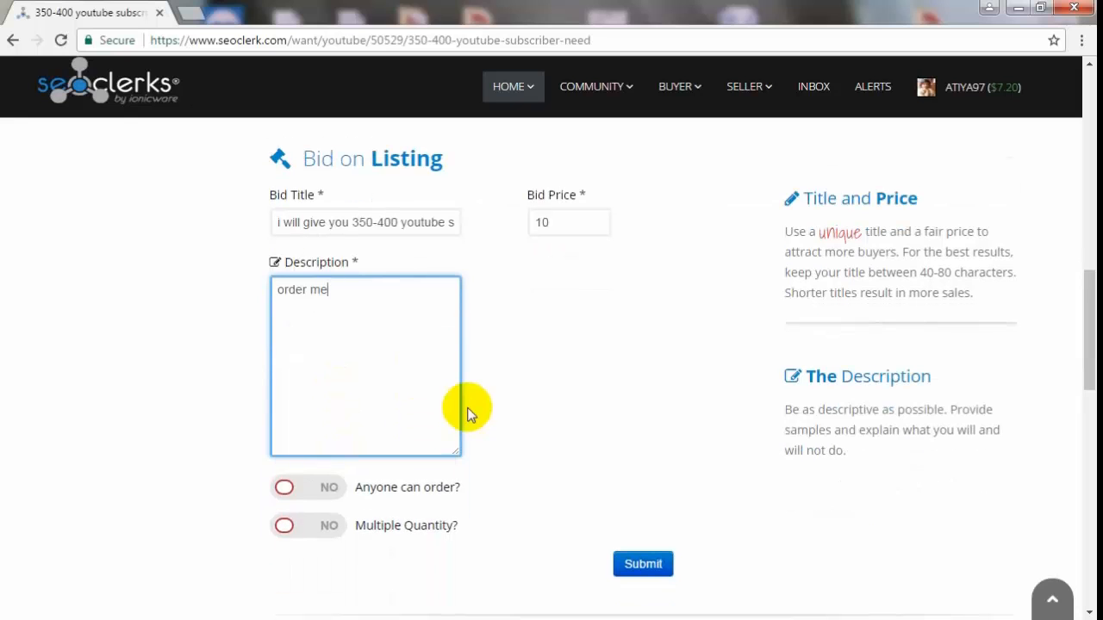
pyautogui.scroll(-3, 403, 361)
pyautogui.scroll(2, 402, 365)
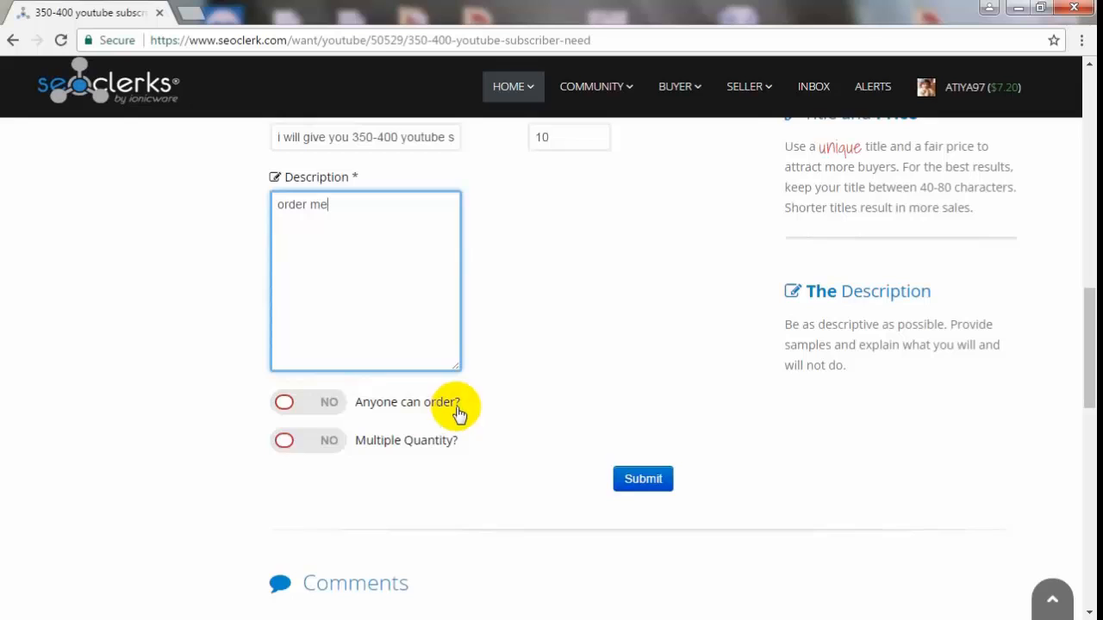
pyautogui.scroll(1, 457, 413)
pyautogui.scroll(2, 459, 414)
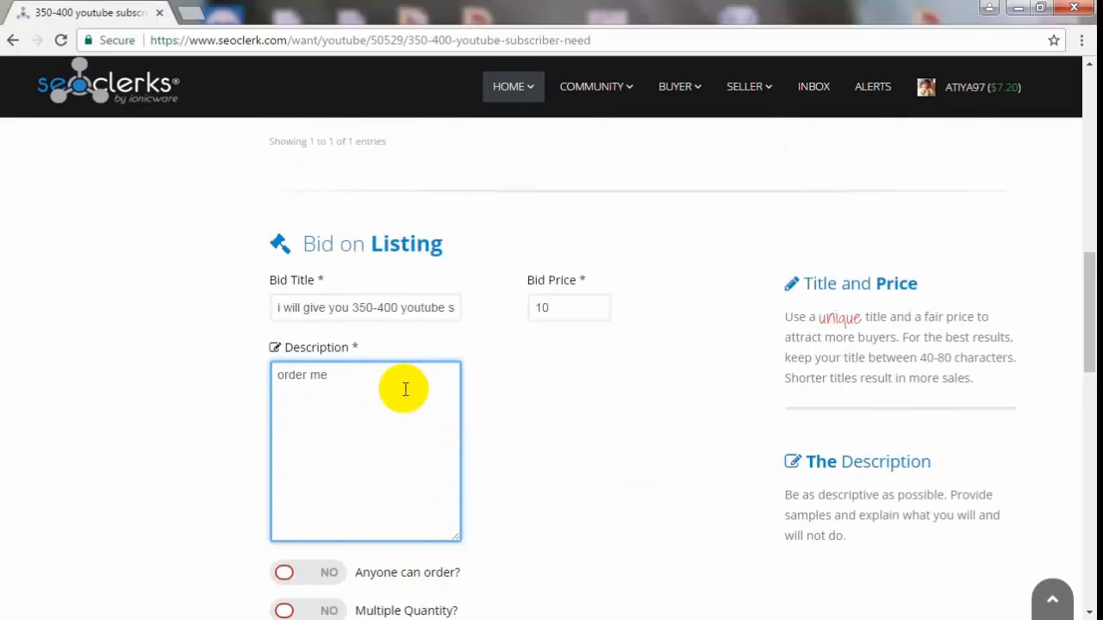
pyautogui.scroll(-2, 406, 390)
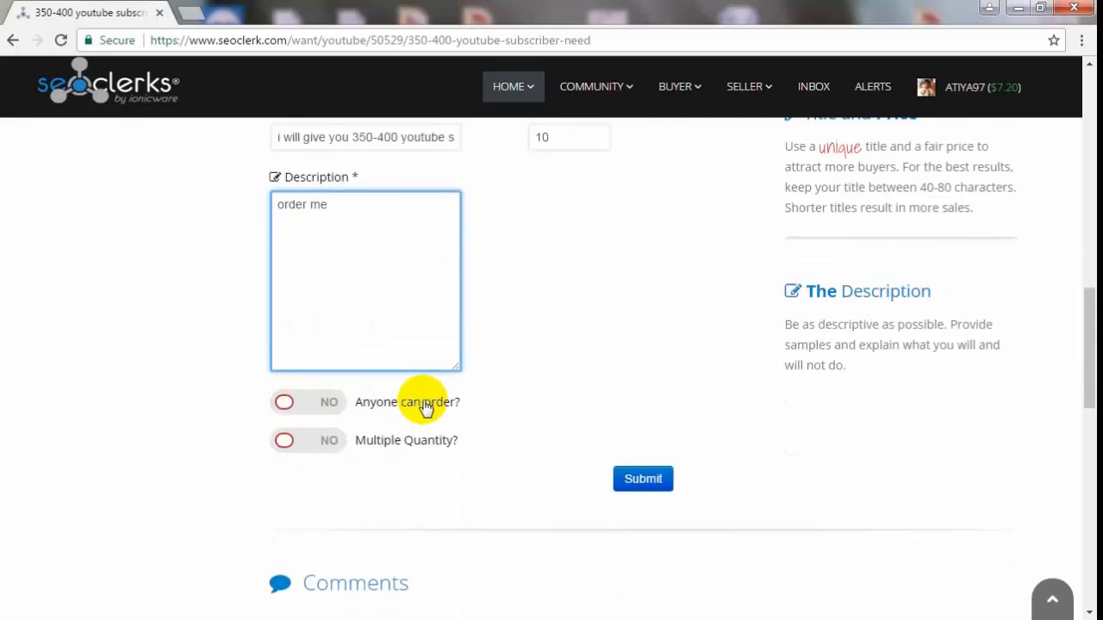
# Set both "Anyone can order?" and "Multiple Quantity?" to YES for the bid
pyautogui.scroll(2, 424, 405)
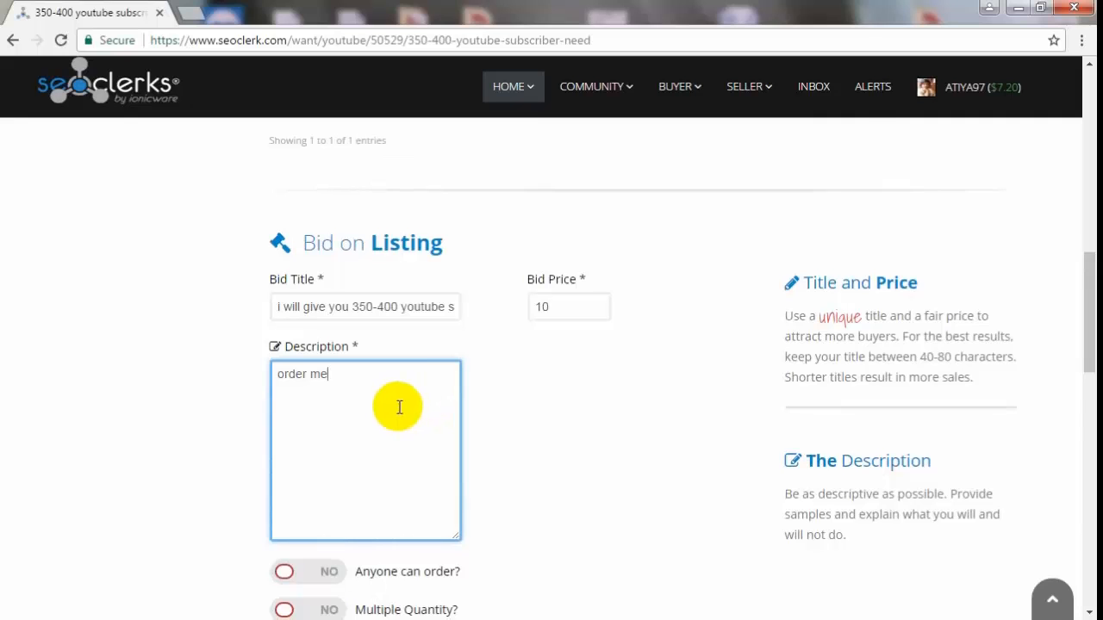
pyautogui.scroll(-3, 399, 407)
pyautogui.scroll(1, 431, 336)
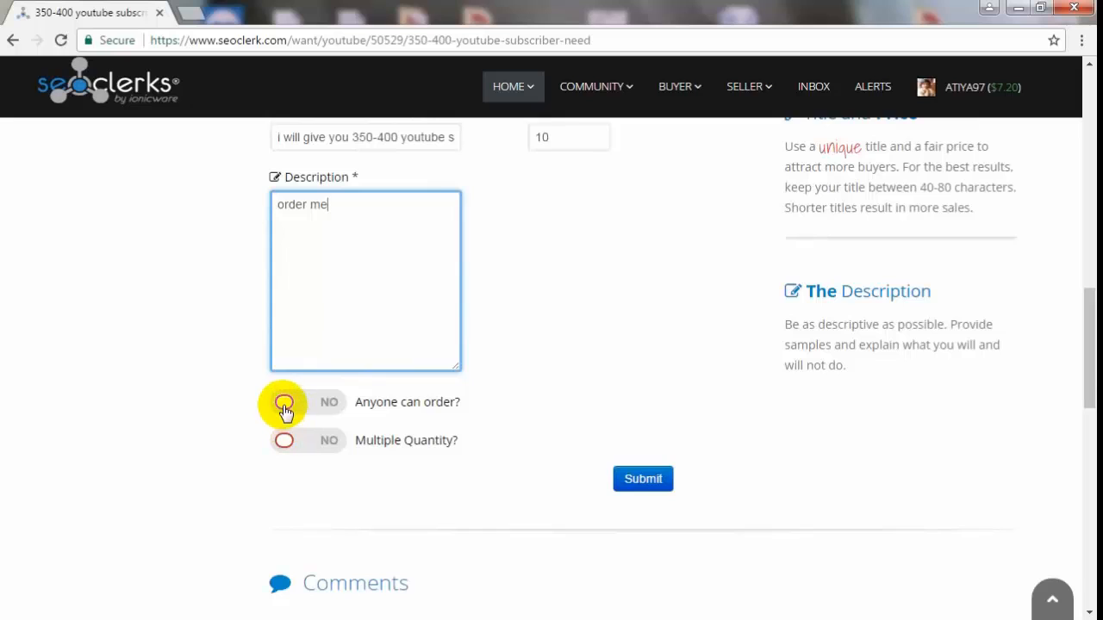
pyautogui.click(286, 405)
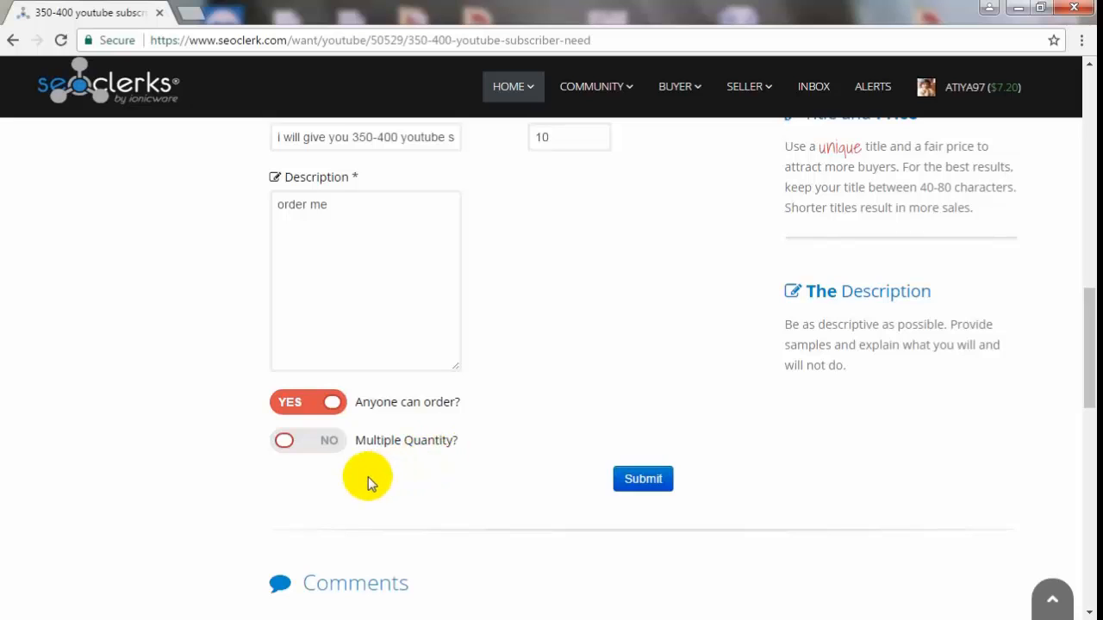
pyautogui.click(286, 443)
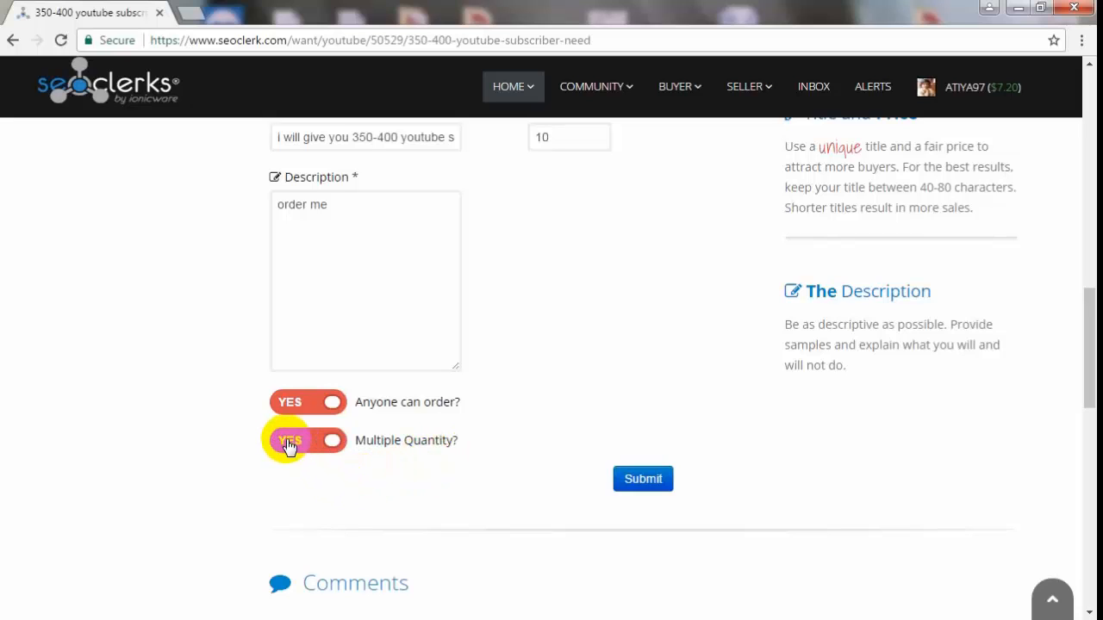
# Check the completed bid form and submit the bid on the listing
pyautogui.scroll(2, 414, 419)
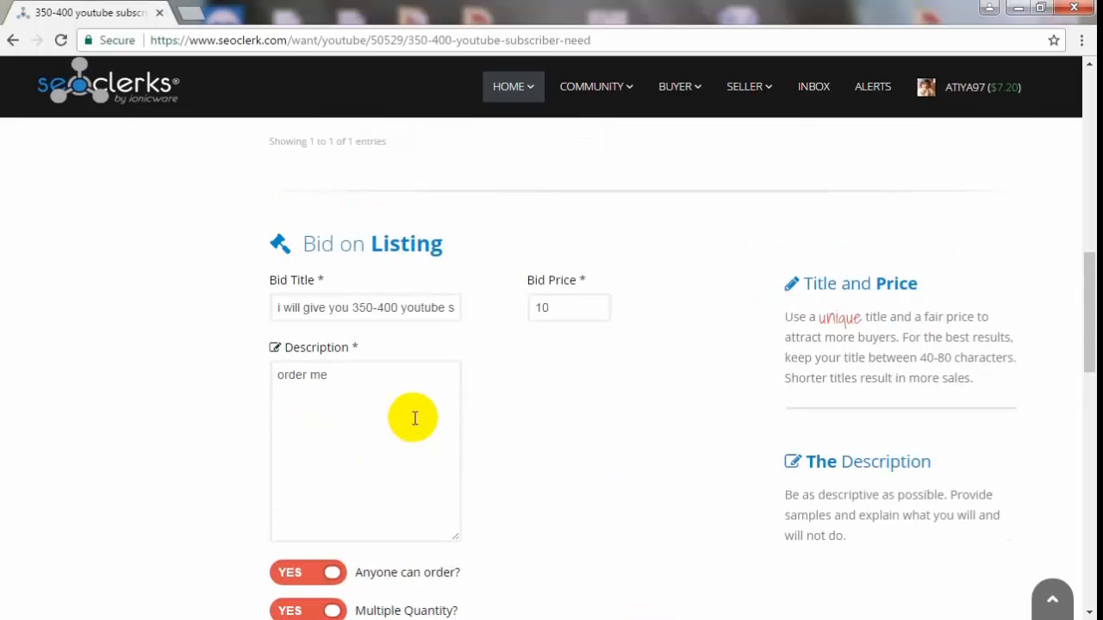
pyautogui.scroll(-3, 665, 447)
pyautogui.click(636, 400)
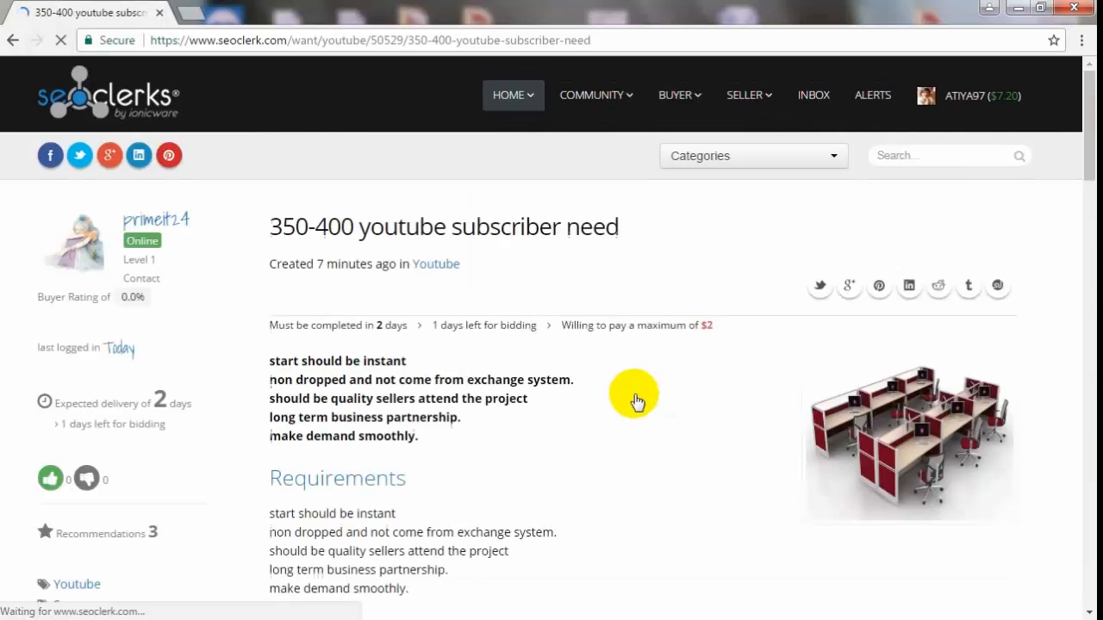
# Examine the listing details and the Bids list to verify the submitted bid "i will give you 350-400 youtube subscriber"
pyautogui.scroll(-8, 636, 400)
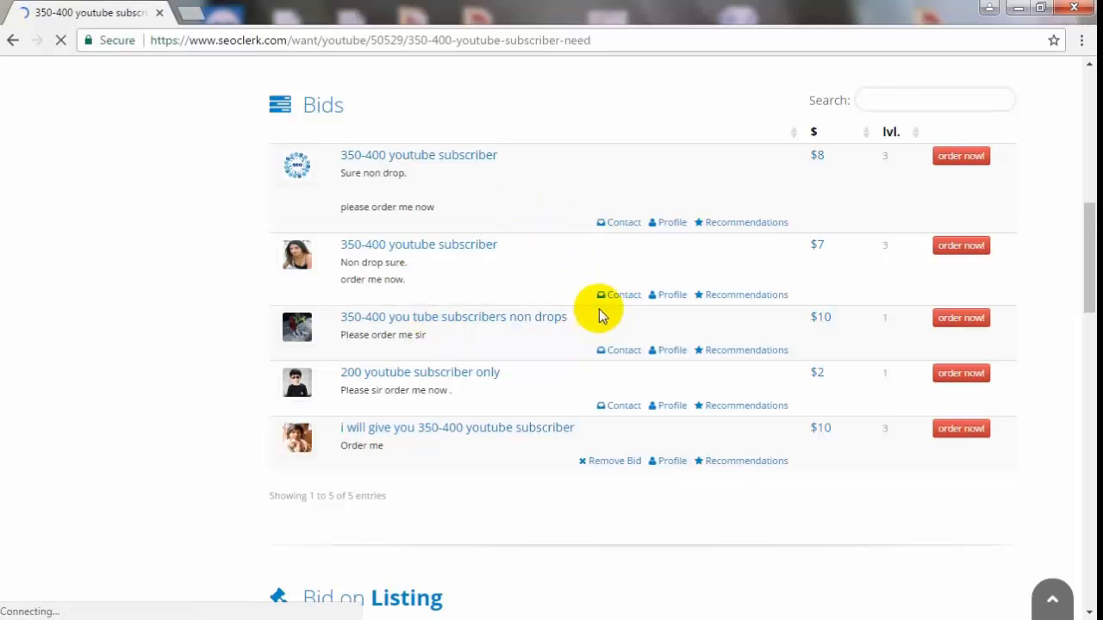
pyautogui.scroll(3, 570, 200)
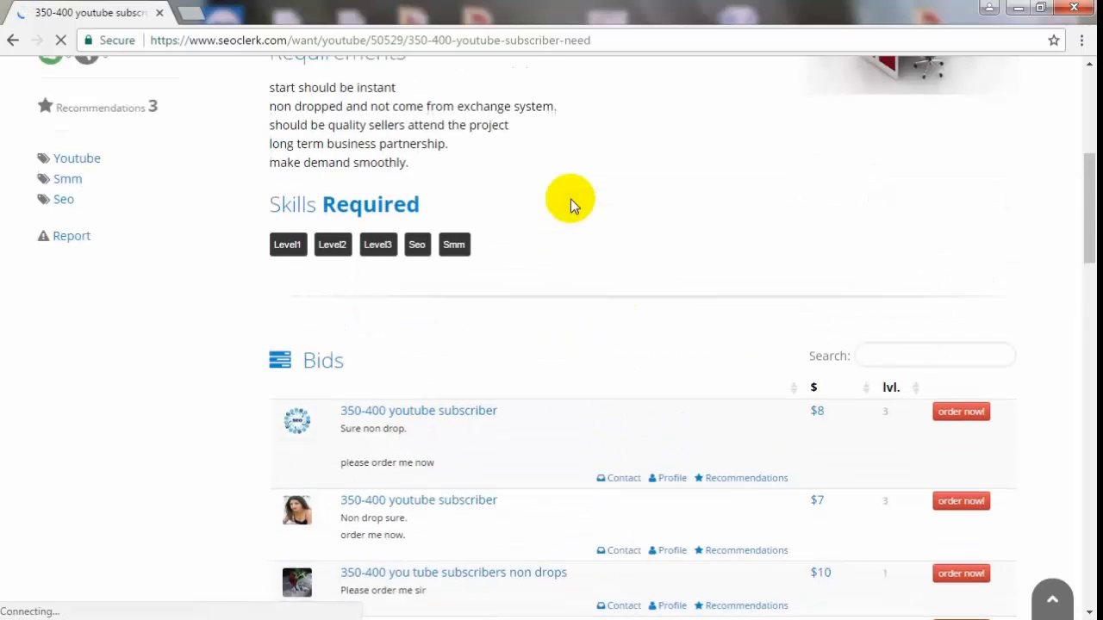
pyautogui.scroll(3, 571, 199)
pyautogui.scroll(2, 572, 205)
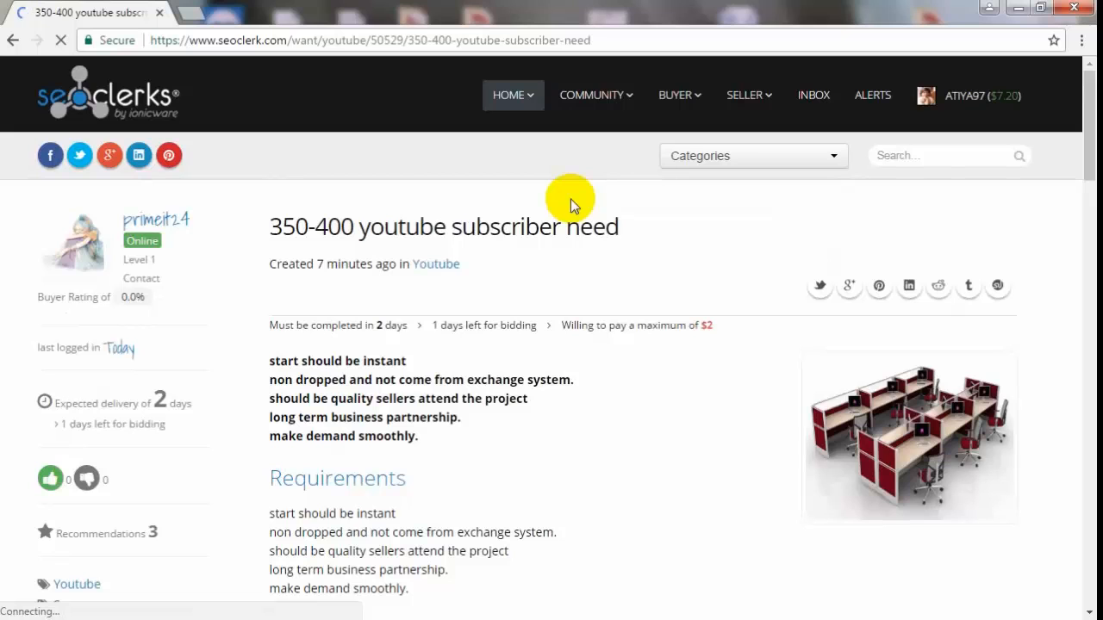
pyautogui.scroll(-4, 586, 197)
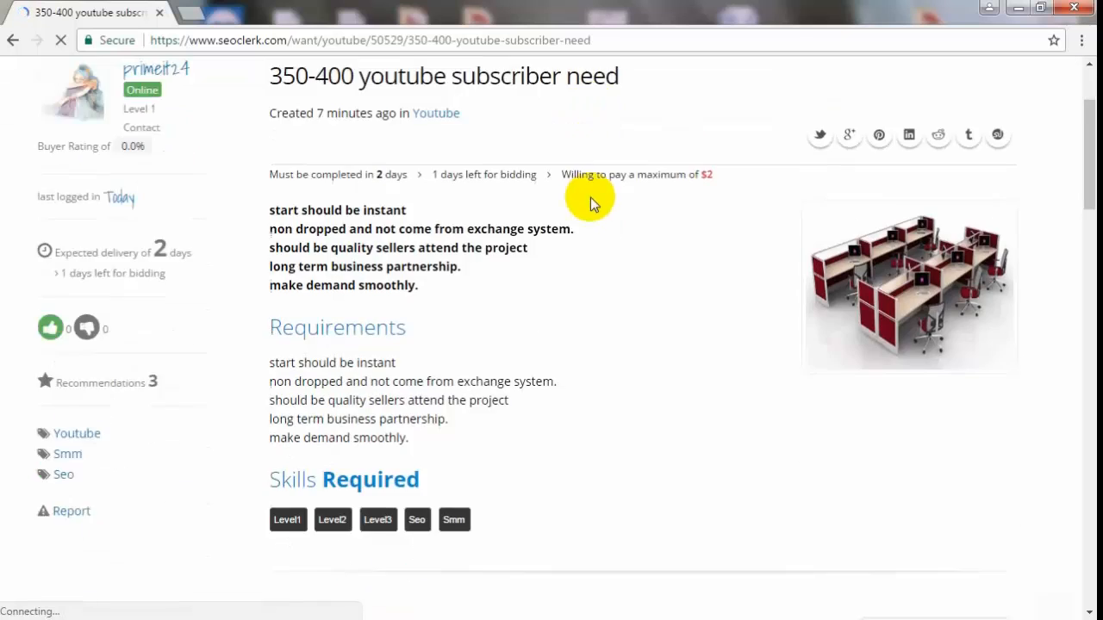
pyautogui.scroll(-5, 513, 314)
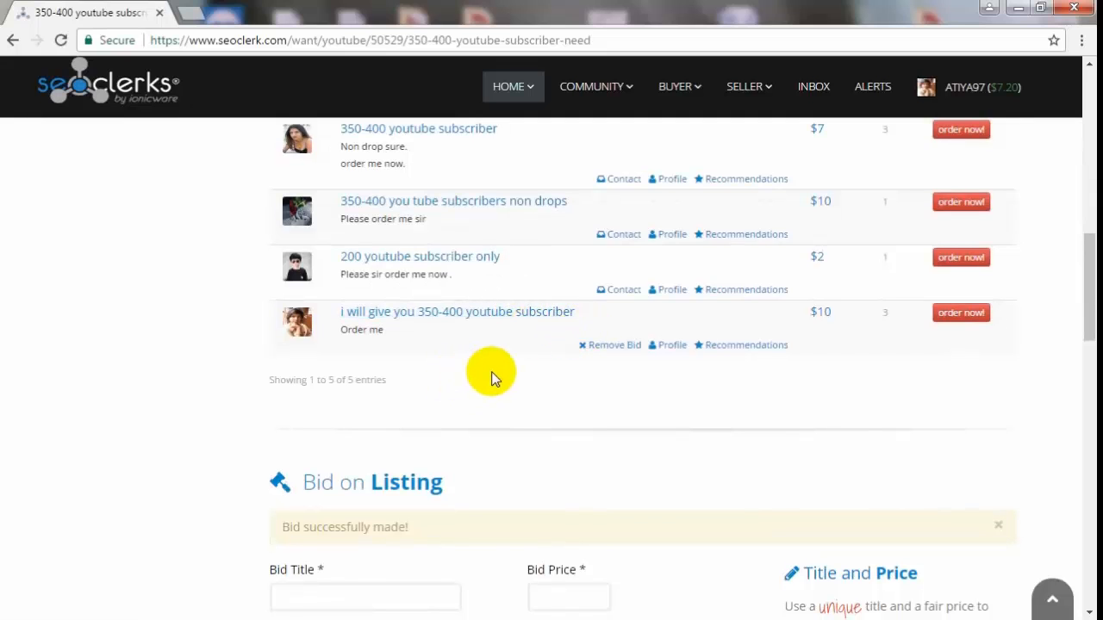
pyautogui.scroll(-1, 494, 379)
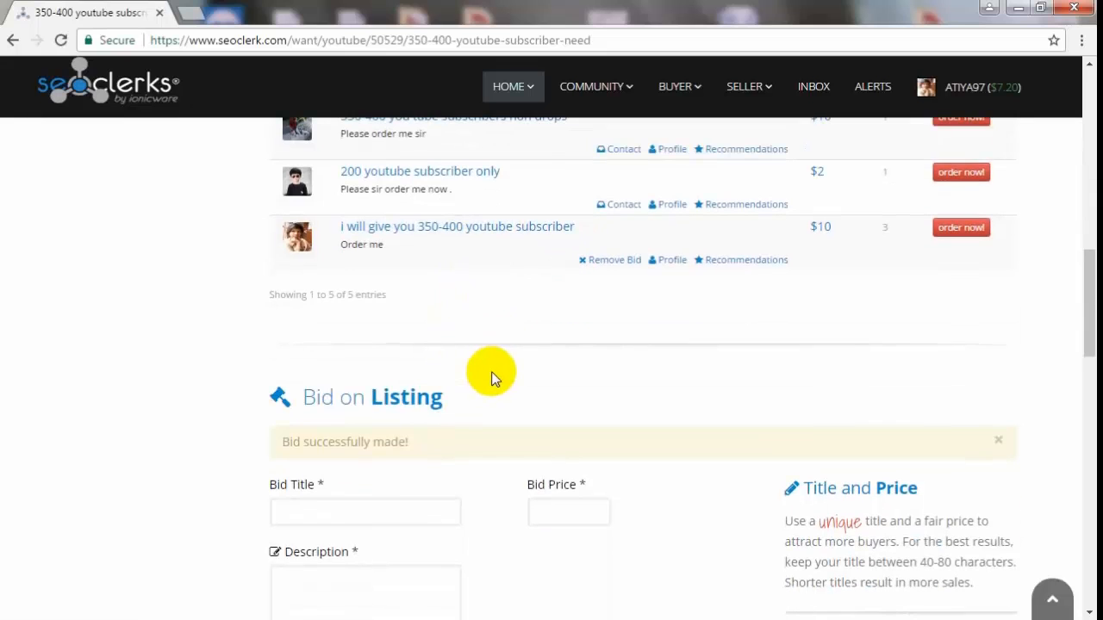
pyautogui.scroll(1, 494, 379)
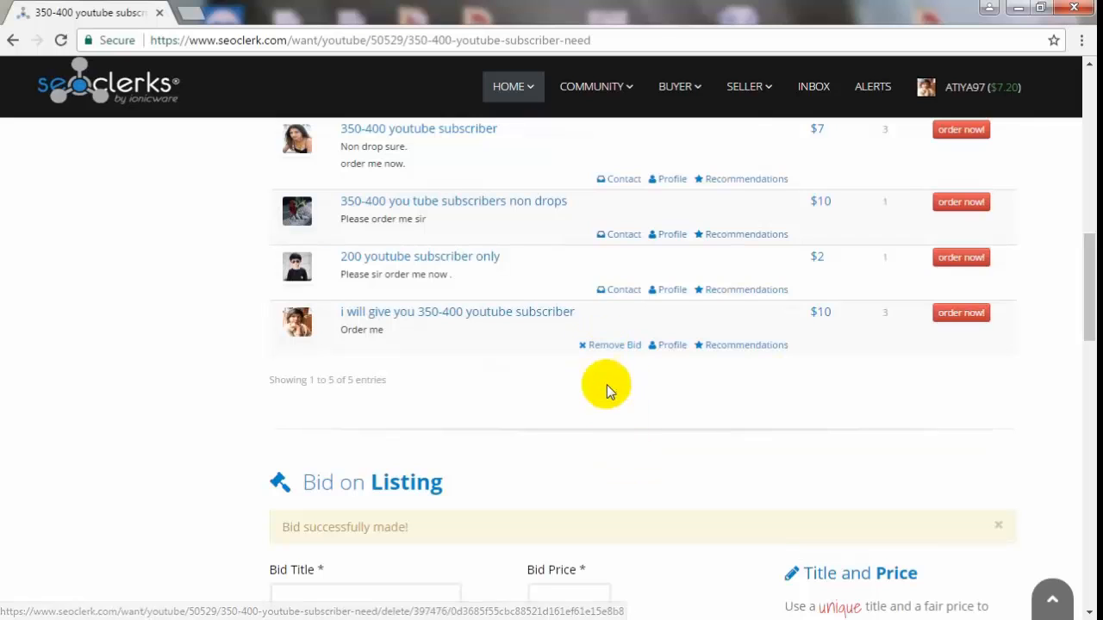
# Remove the bid "i will give you 350-400 youtube subscriber" from the listing and check the remaining bids
pyautogui.click(610, 349)
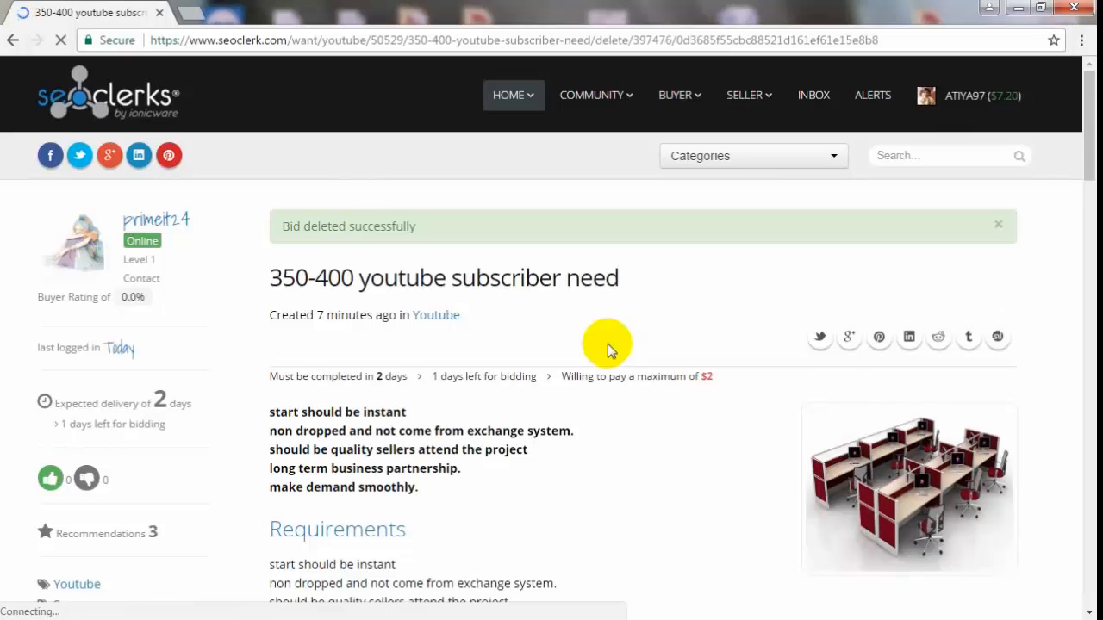
pyautogui.scroll(-8, 608, 344)
pyautogui.scroll(-2, 607, 343)
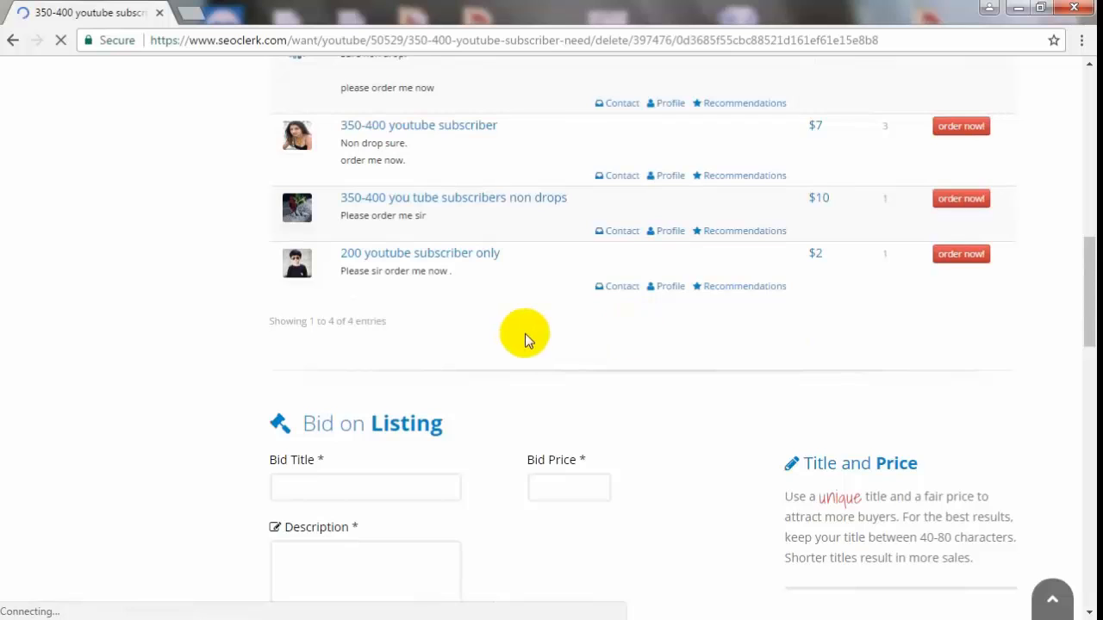
pyautogui.scroll(4, 527, 332)
pyautogui.scroll(-5, 536, 326)
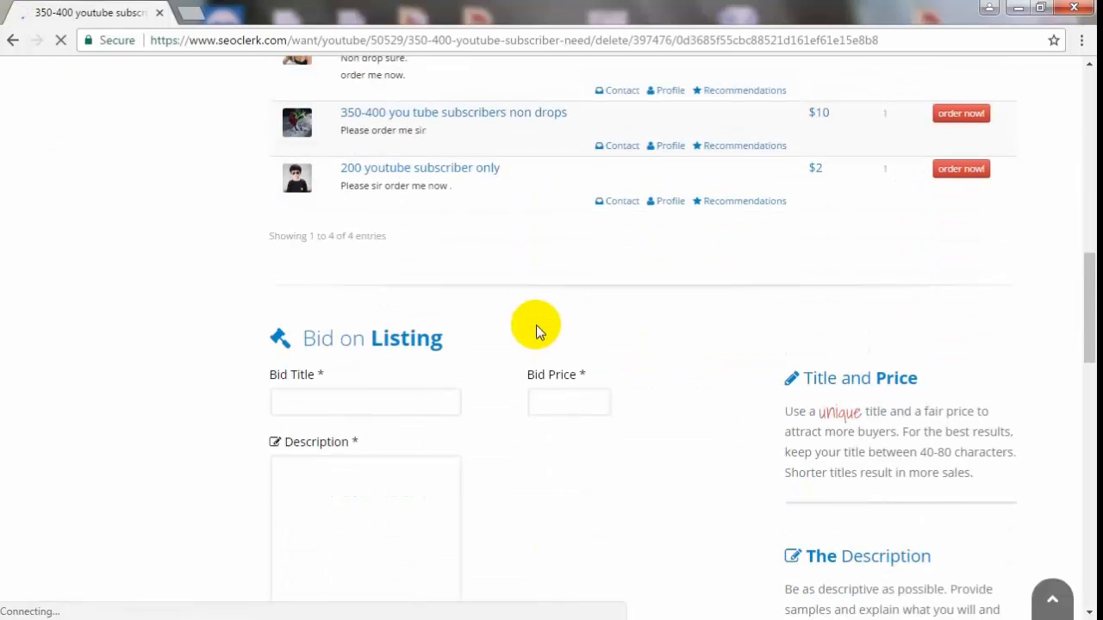